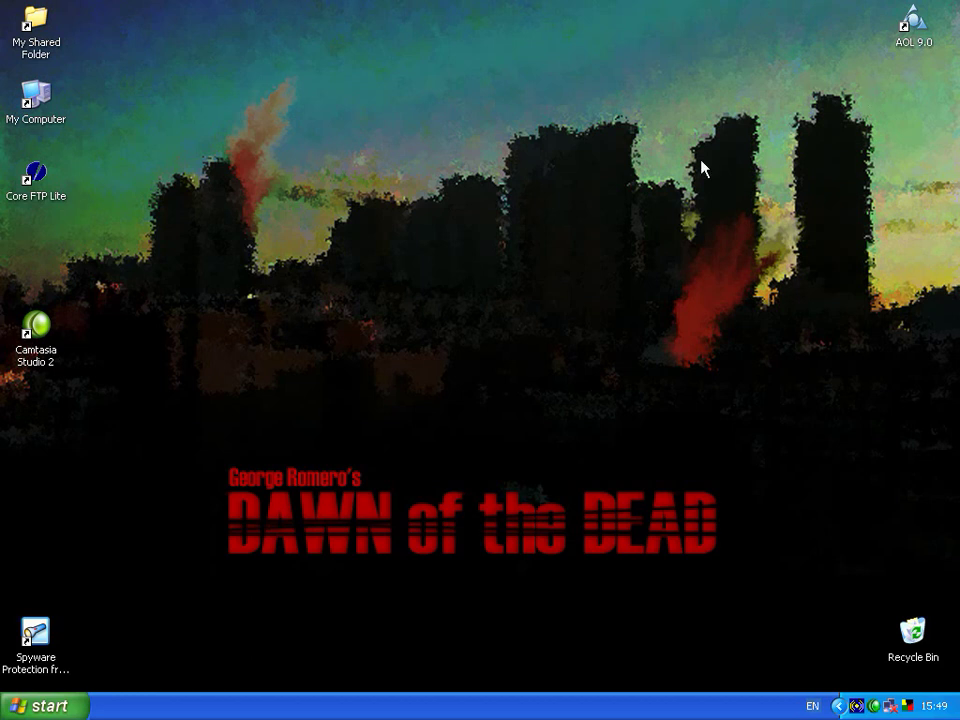
- Open the base folder inside the Doom 3 installation in Program Files on drive C
{"action": "left_click", "coordinate": [38, 106]}
{"action": "double_click", "coordinate": [38, 106]}
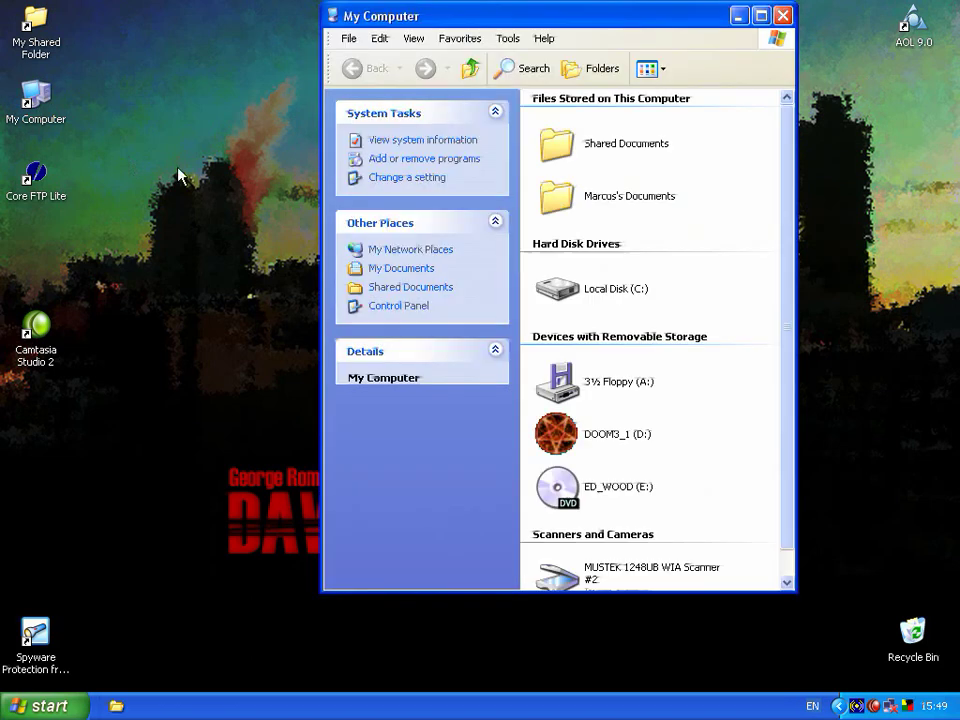
{"action": "double_click", "coordinate": [560, 287]}
{"action": "scroll", "coordinate": [560, 300], "scroll_direction": "down", "scroll_amount": 5}
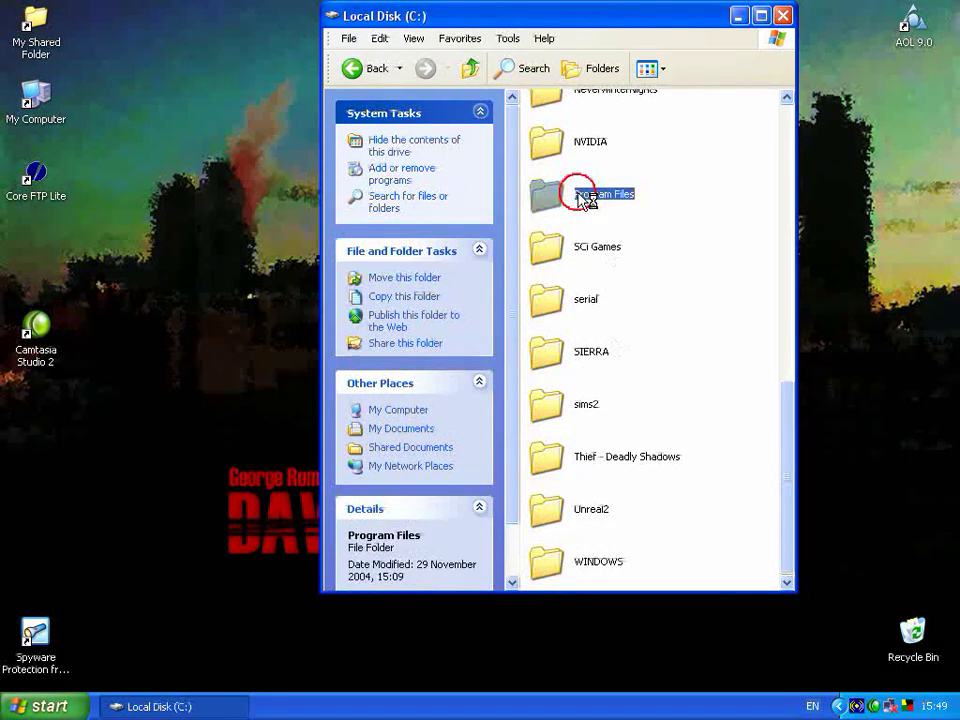
{"action": "double_click", "coordinate": [581, 202]}
{"action": "double_click", "coordinate": [600, 429]}
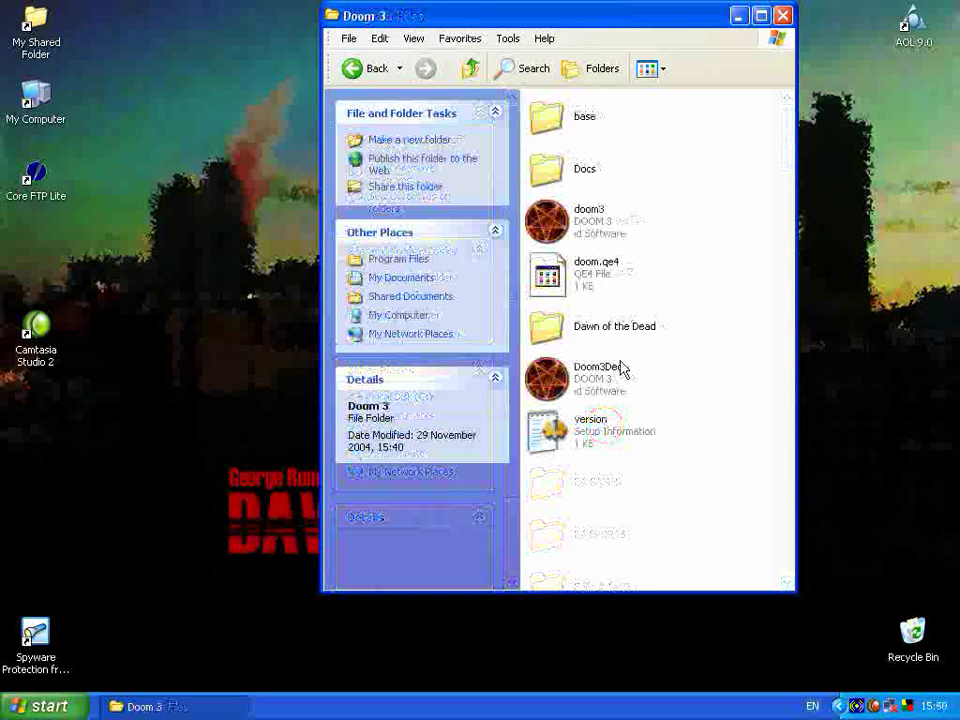
{"action": "double_click", "coordinate": [564, 118]}
{"action": "scroll", "coordinate": [654, 275], "scroll_direction": "down", "scroll_amount": 5}
{"action": "scroll", "coordinate": [656, 275], "scroll_direction": "down", "scroll_amount": 1}
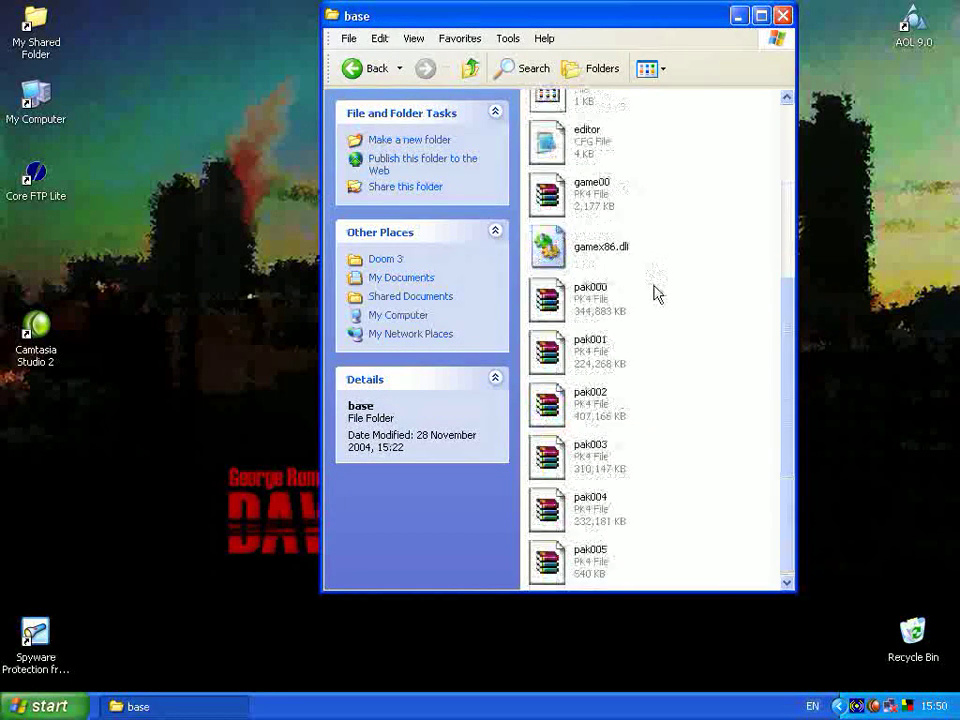
- Examine the numbered pak archive files in the base folder
{"action": "left_click", "coordinate": [601, 300]}
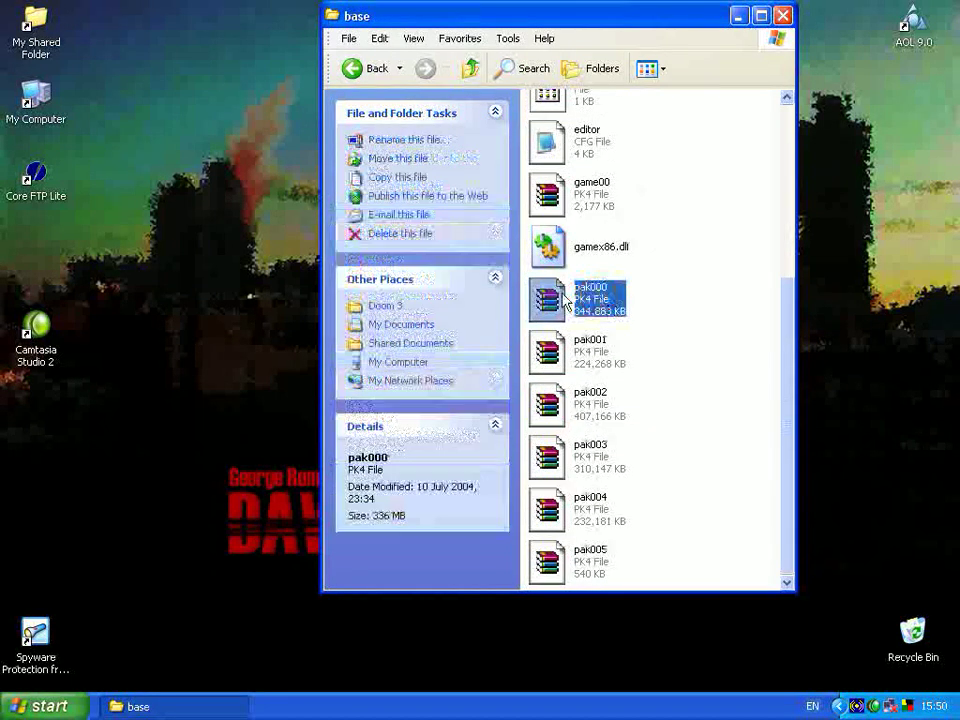
{"action": "left_click", "coordinate": [592, 366]}
{"action": "left_click", "coordinate": [594, 404]}
{"action": "left_click", "coordinate": [585, 510]}
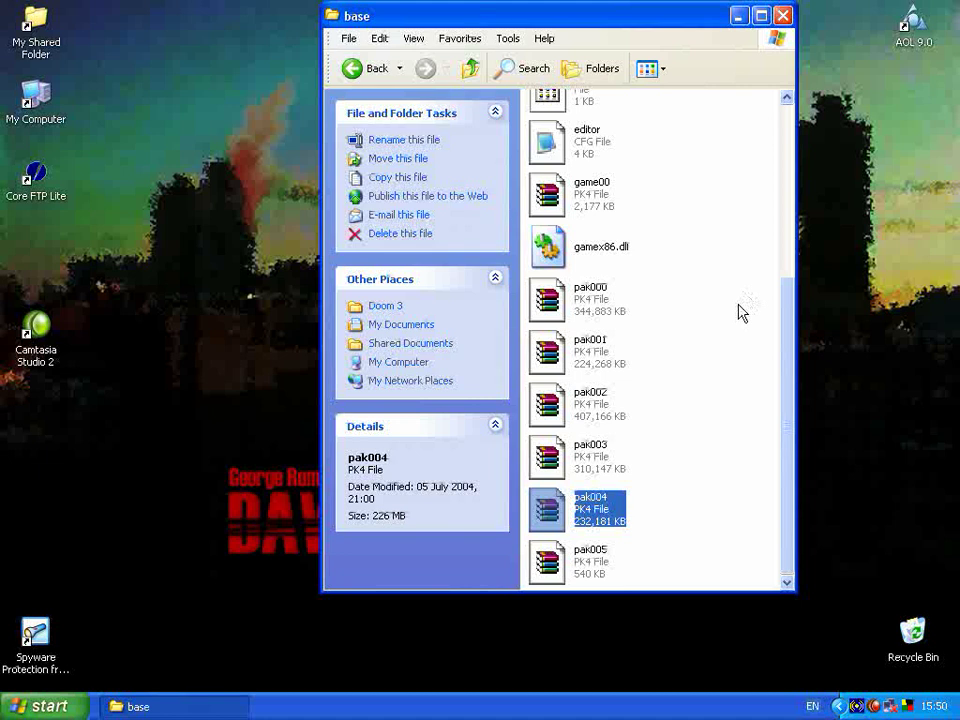
{"action": "left_click", "coordinate": [585, 308]}
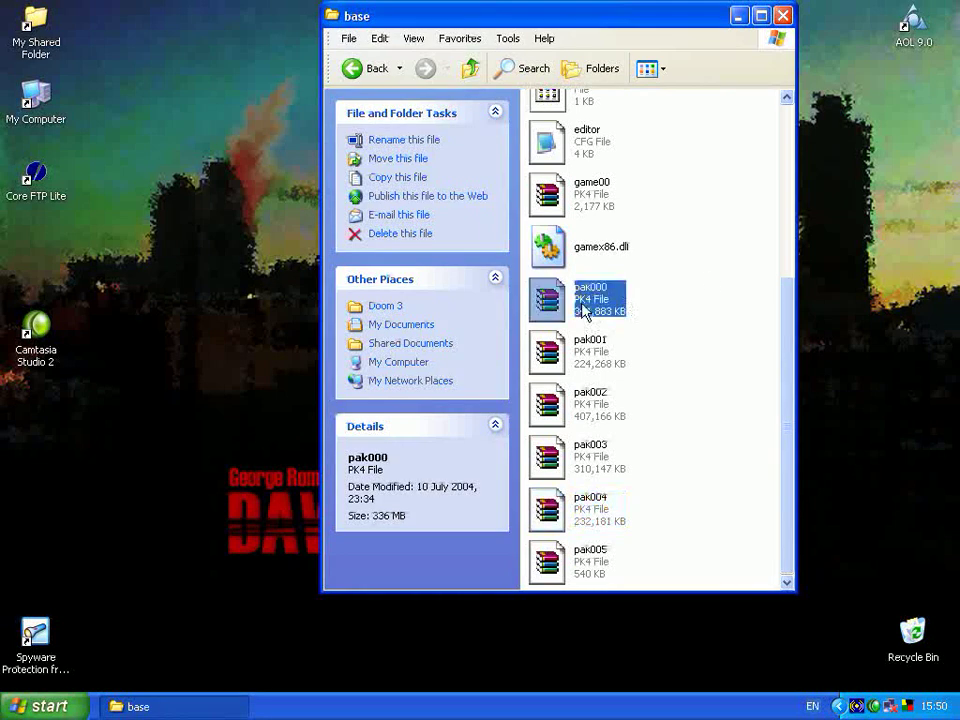
{"action": "left_click", "coordinate": [705, 283]}
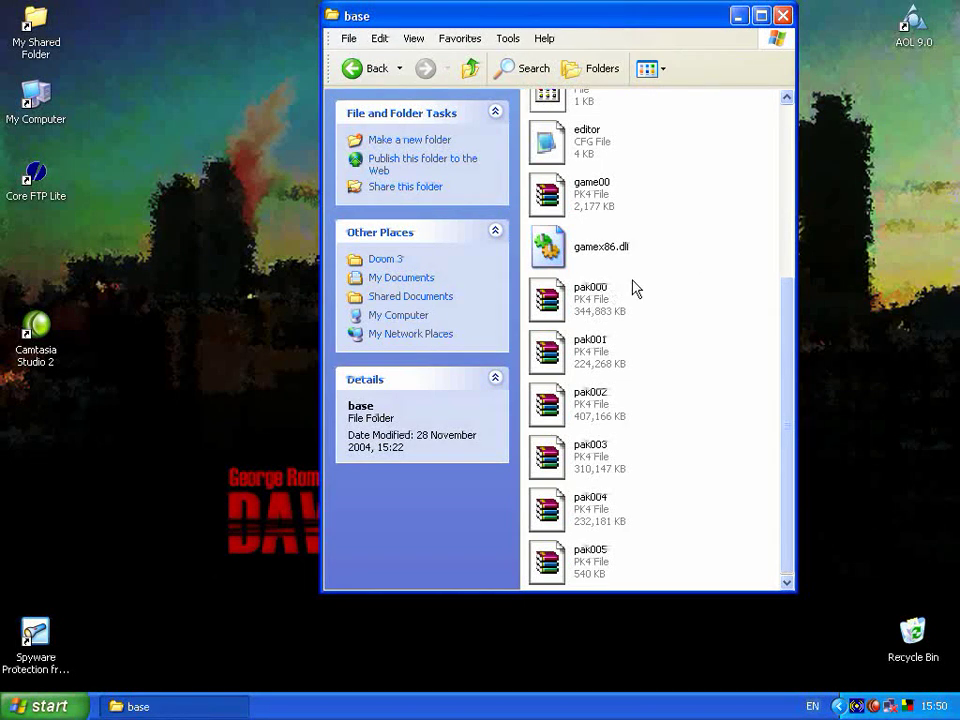
- Open the pak000 archive, dismiss the registration reminder and look through its top-level folders
{"action": "double_click", "coordinate": [588, 303]}
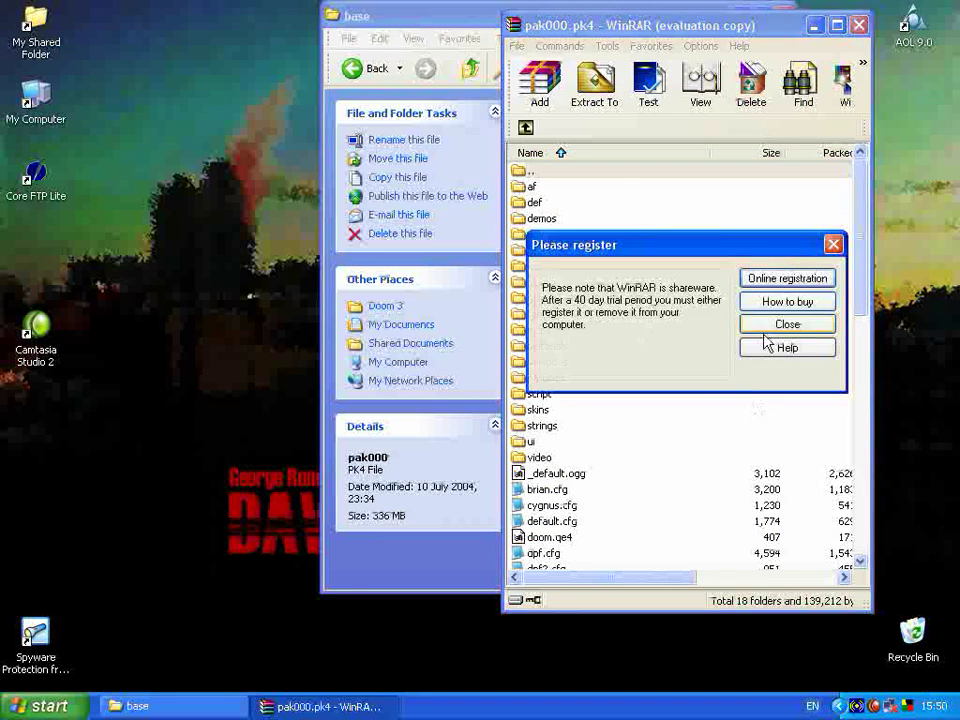
{"action": "left_click", "coordinate": [786, 324]}
{"action": "left_click_drag", "start_coordinate": [628, 25], "coordinate": [546, 8]}
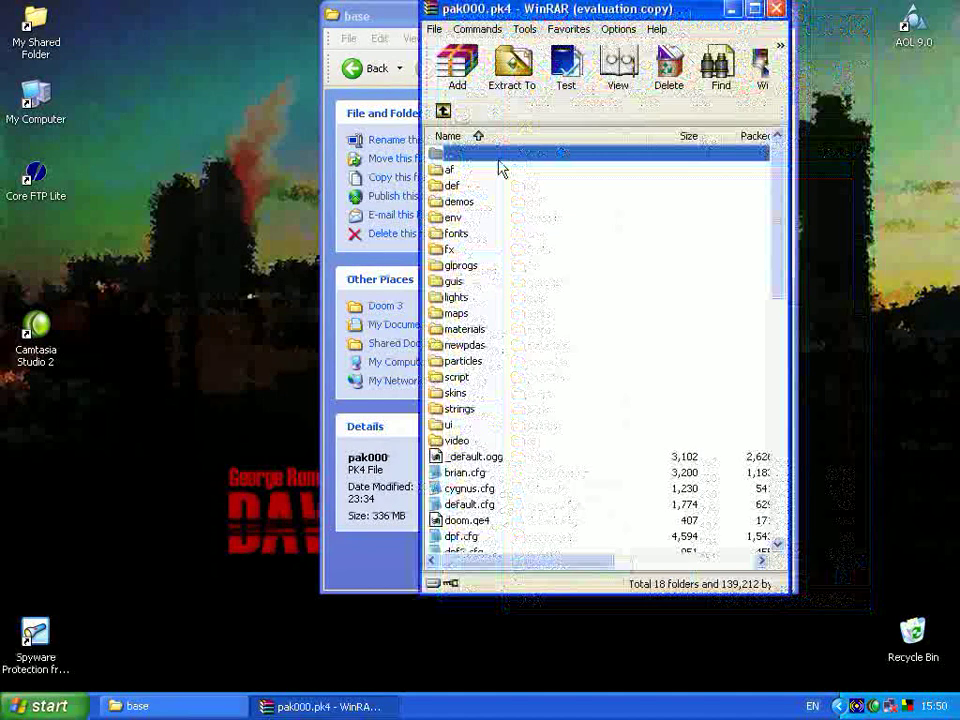
{"action": "left_click", "coordinate": [452, 217]}
{"action": "left_click_drag", "start_coordinate": [448, 250], "coordinate": [454, 317]}
{"action": "left_click", "coordinate": [560, 475]}
{"action": "left_click_drag", "start_coordinate": [560, 475], "coordinate": [531, 294]}
{"action": "left_click", "coordinate": [542, 290]}
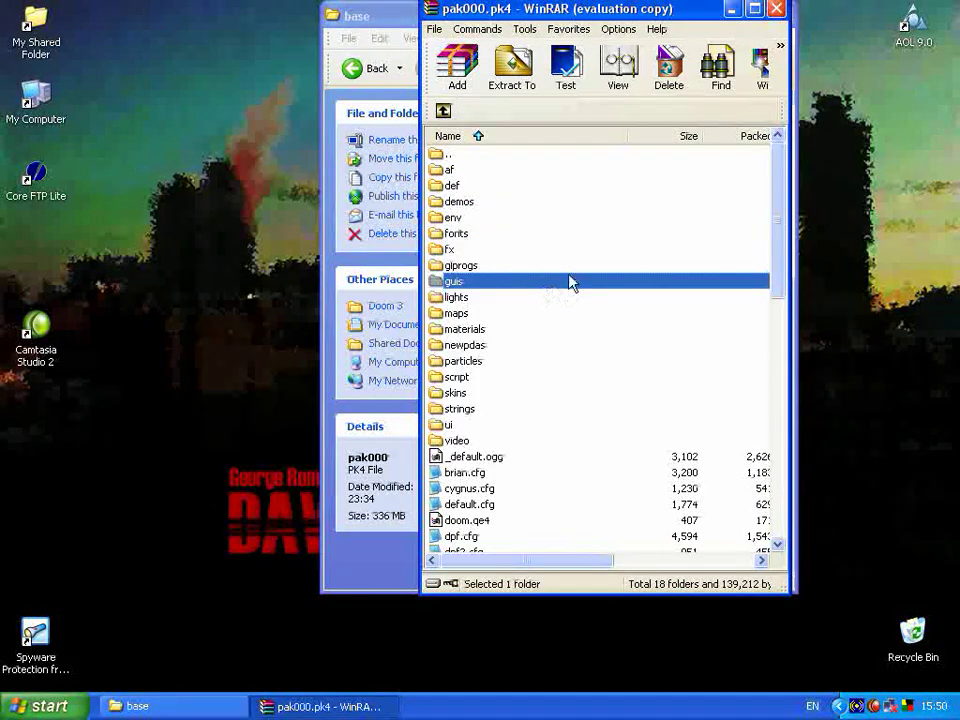
- Place the archive and base folder windows side by side and highlight the files pak000 through pak005
{"action": "left_click_drag", "start_coordinate": [621, 7], "coordinate": [744, 25]}
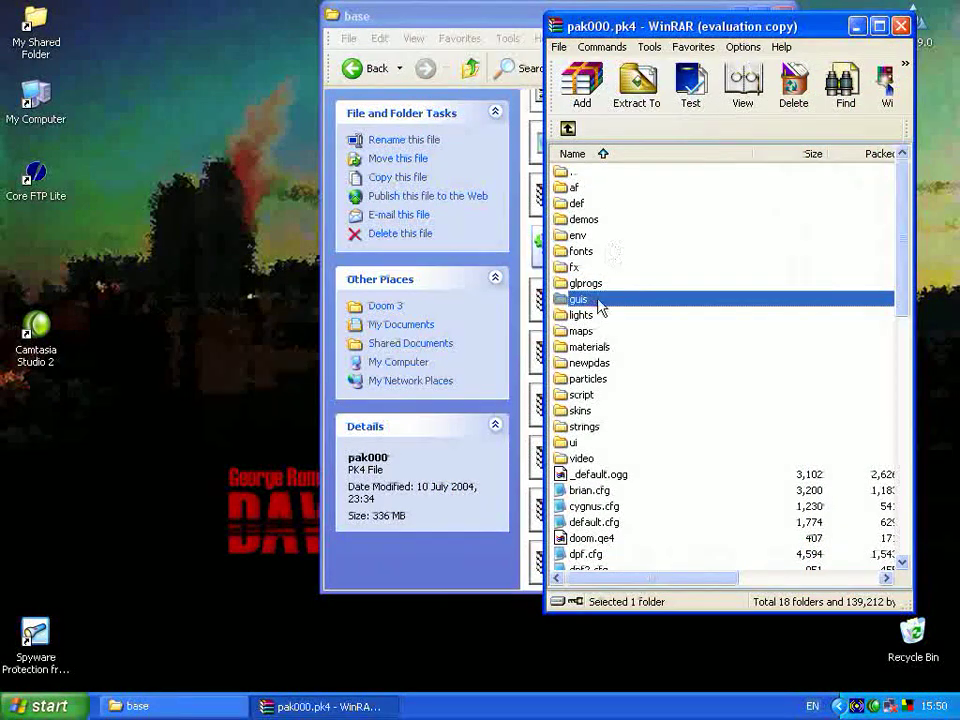
{"action": "left_click_drag", "start_coordinate": [495, 20], "coordinate": [225, 27]}
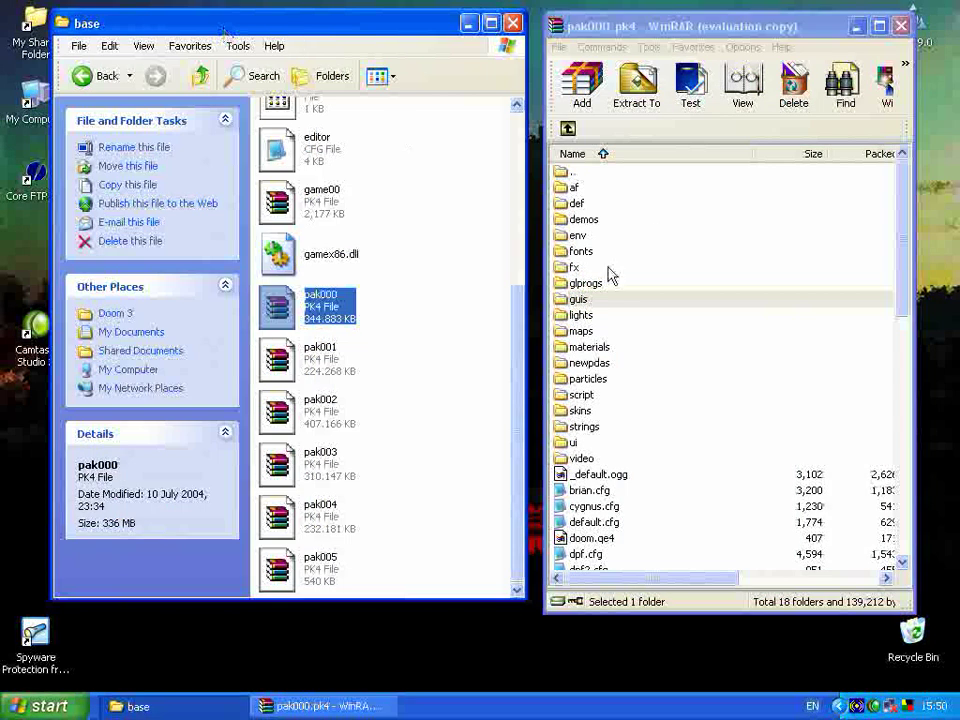
{"action": "left_click_drag", "start_coordinate": [458, 305], "coordinate": [268, 591]}
{"action": "left_click", "coordinate": [450, 515]}
{"action": "left_click_drag", "start_coordinate": [406, 566], "coordinate": [393, 331]}
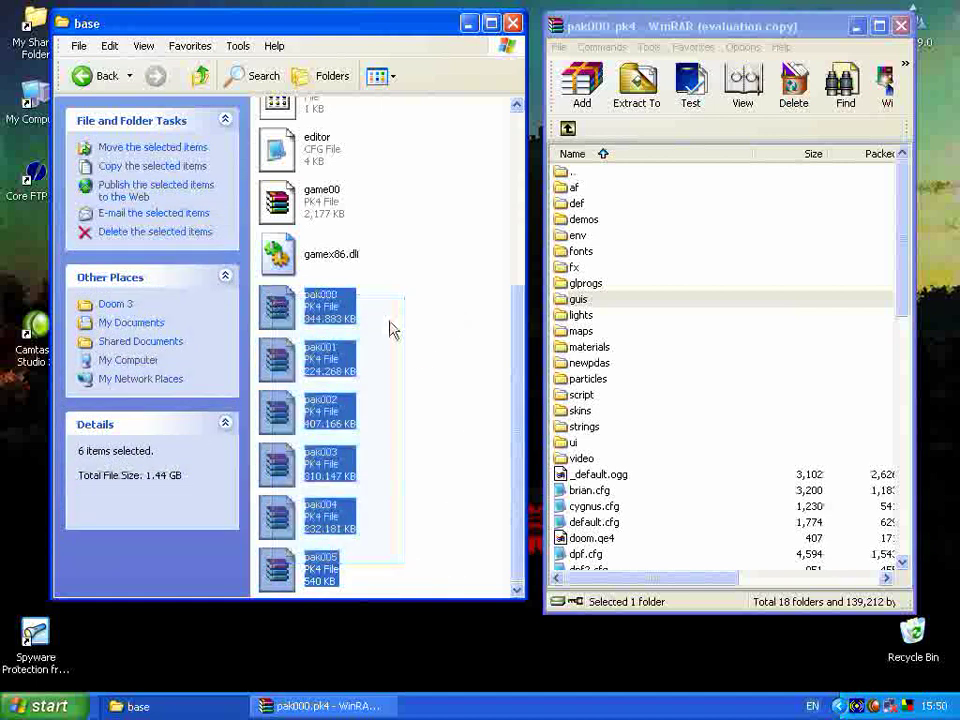
{"action": "left_click", "coordinate": [420, 348]}
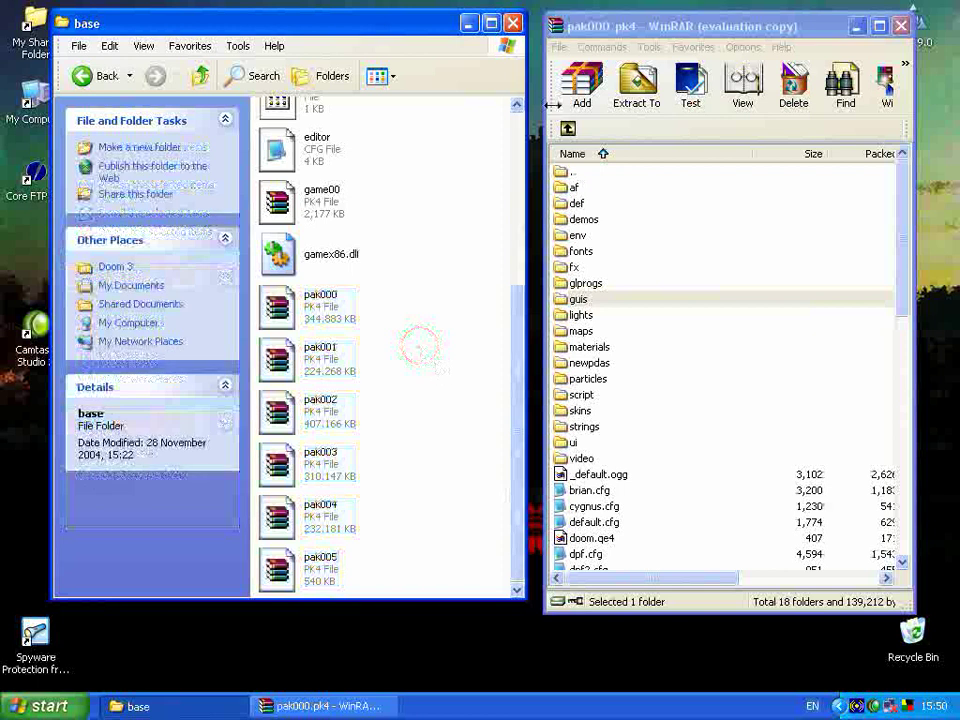
- Close the pak000 archive and return to the Doom 3 folder
{"action": "left_click", "coordinate": [900, 25]}
{"action": "left_click_drag", "start_coordinate": [400, 30], "coordinate": [601, 44]}
{"action": "left_click", "coordinate": [287, 90]}
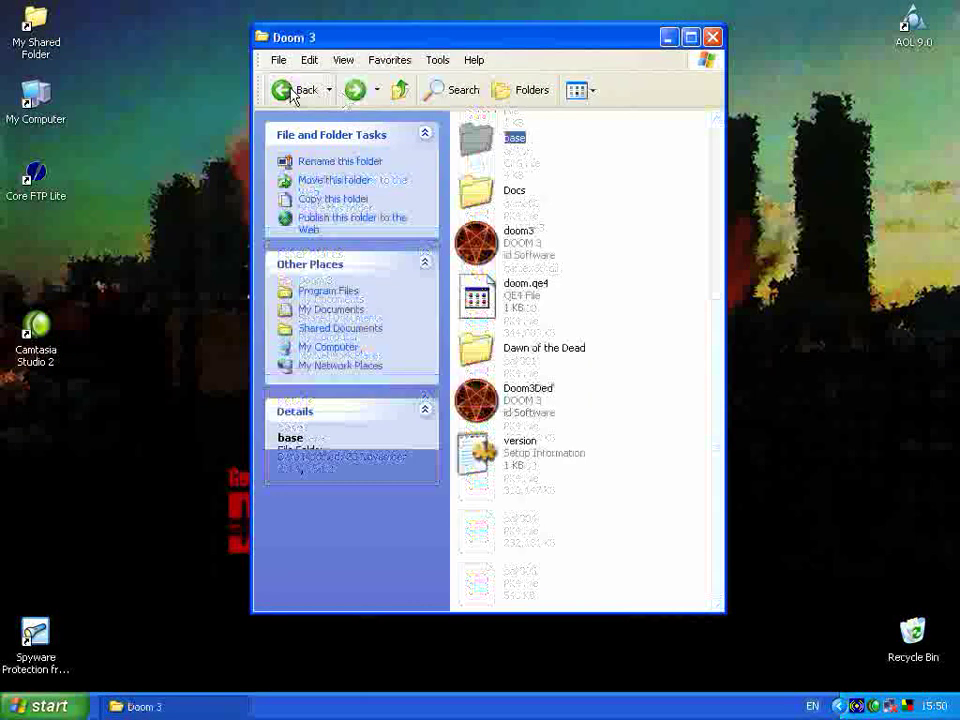
- Create a new folder named "Best damn mod on the net" in the Doom 3 folder
{"action": "right_click", "coordinate": [546, 506]}
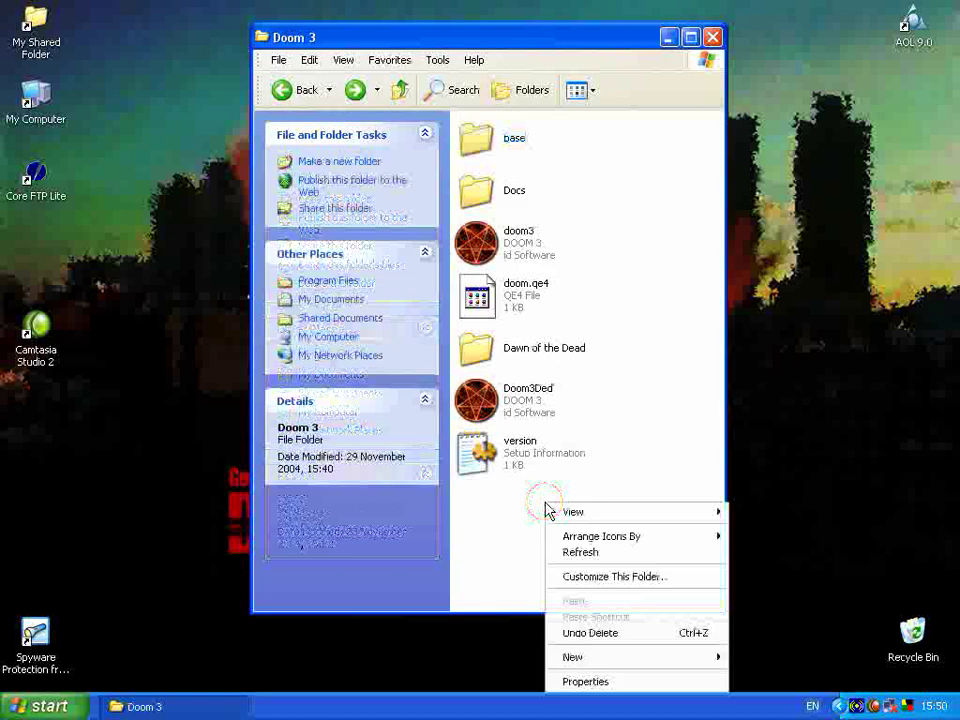
{"action": "left_click", "coordinate": [590, 657]}
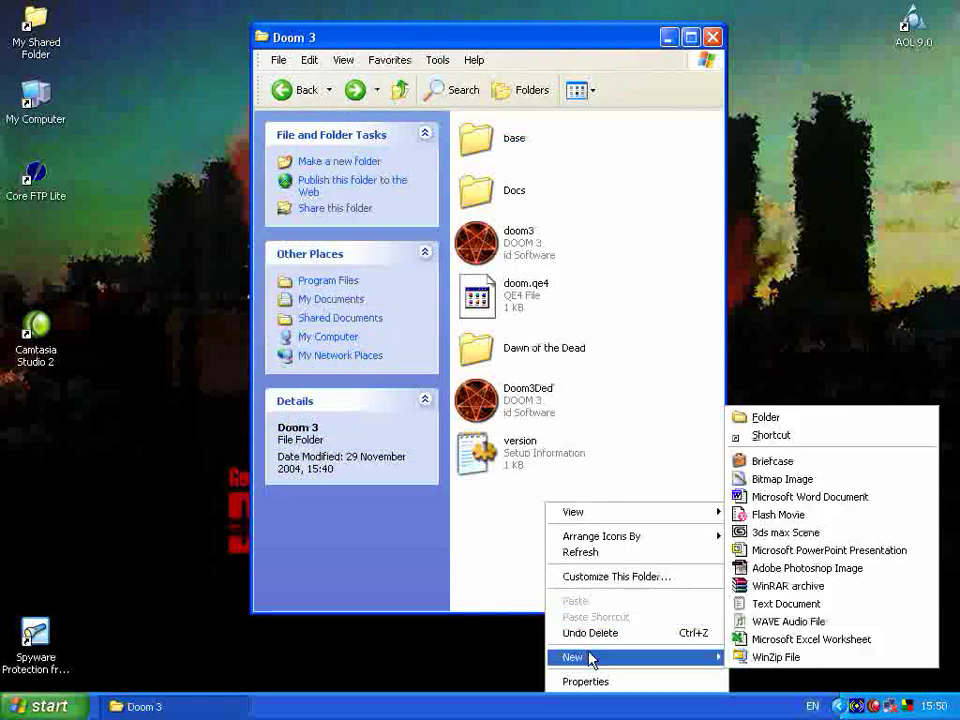
{"action": "left_click", "coordinate": [817, 418]}
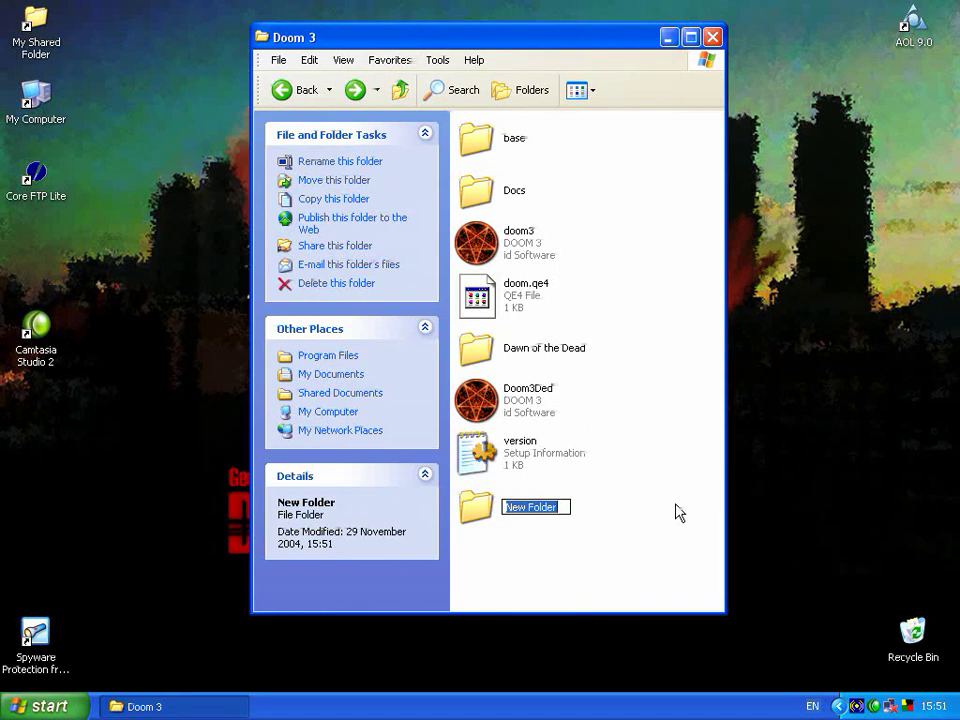
{"action": "type", "text": "Best d"}
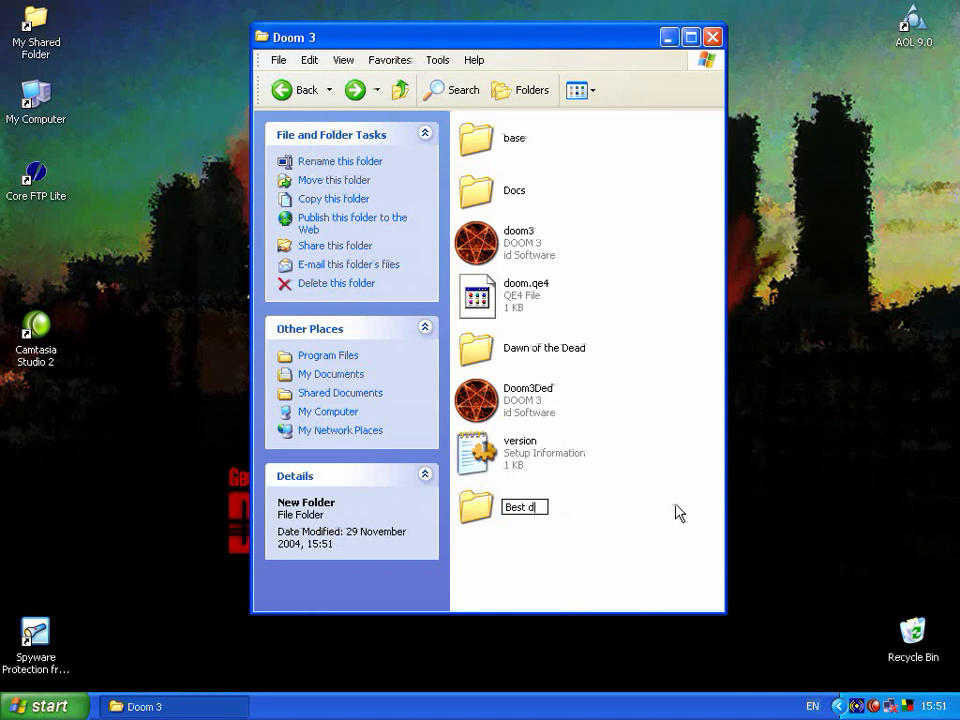
{"action": "type", "text": "amn mod on the "}
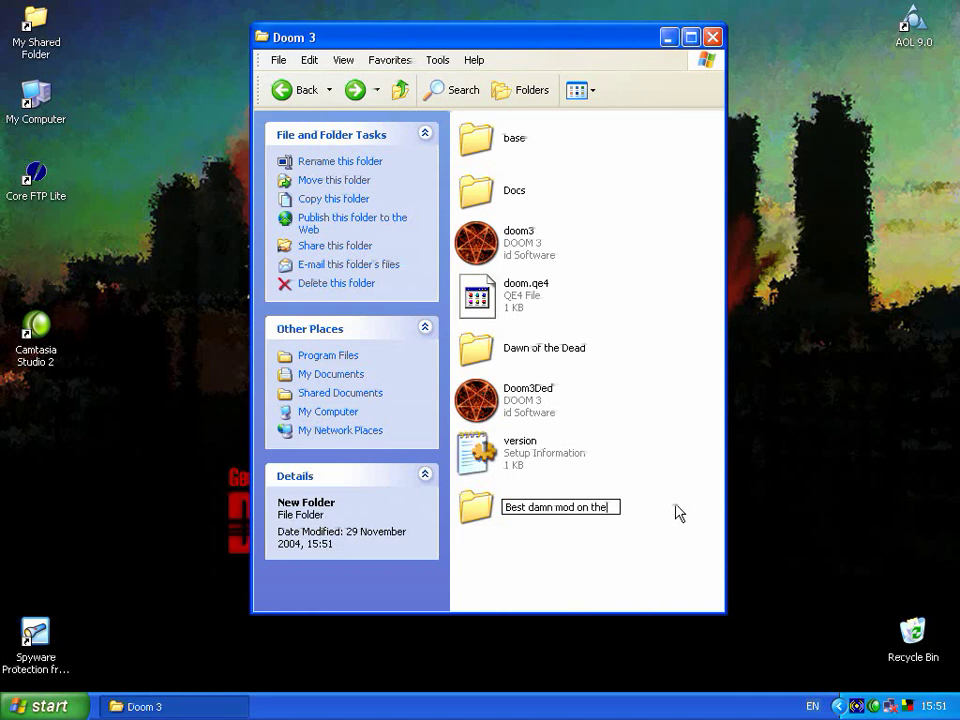
{"action": "type", "text": "net"}
{"action": "left_click", "coordinate": [664, 446]}
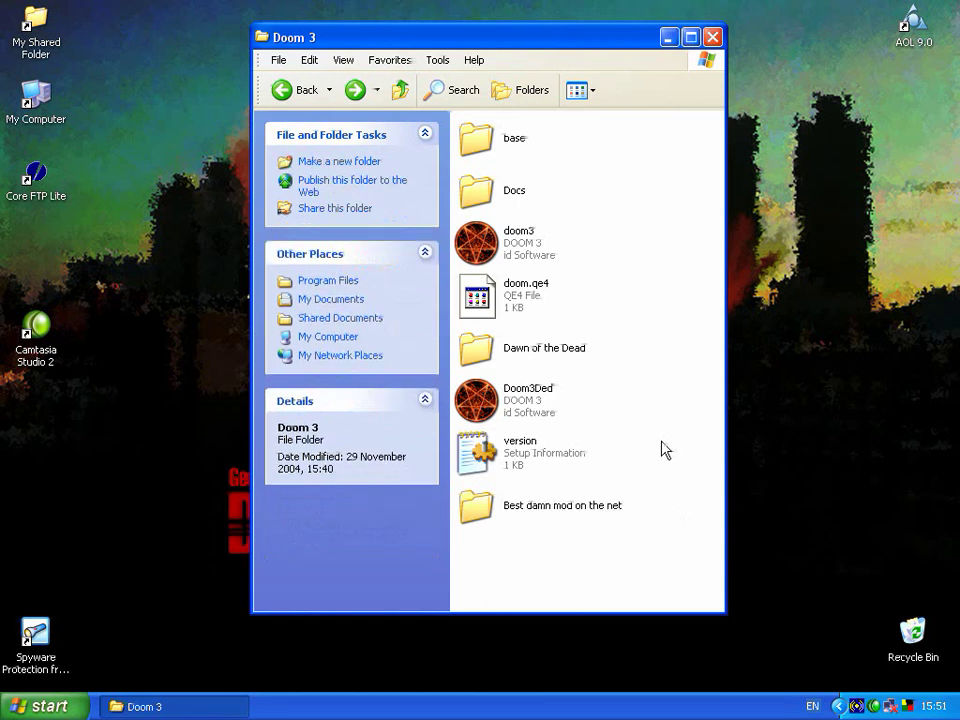
{"action": "left_click", "coordinate": [593, 513]}
{"action": "left_click", "coordinate": [572, 550]}
{"action": "left_click", "coordinate": [529, 506]}
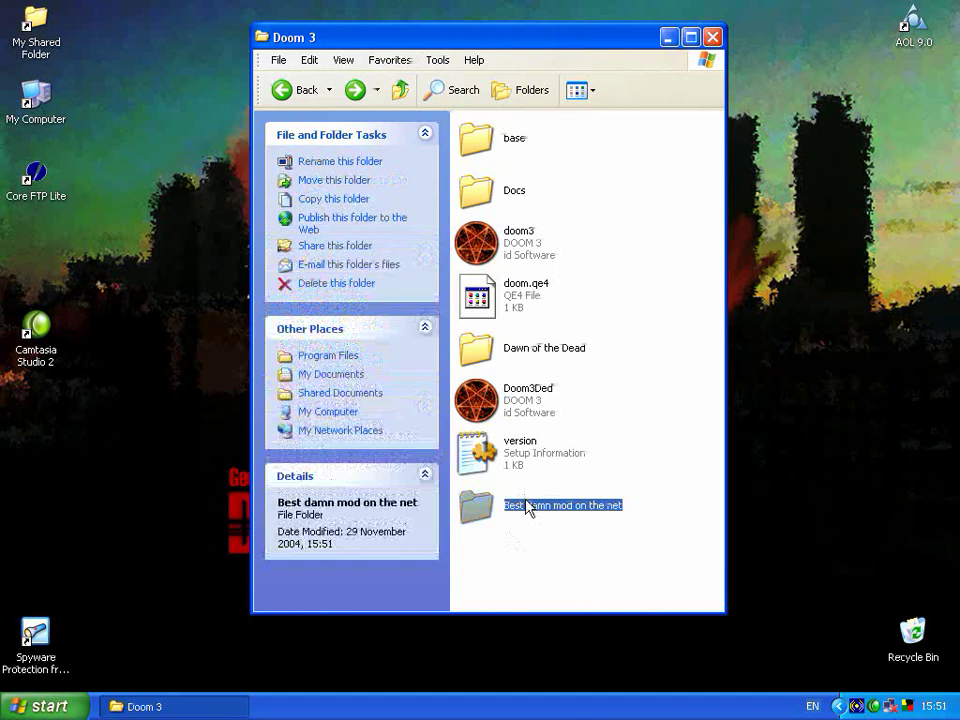
{"action": "left_click", "coordinate": [501, 224]}
{"action": "left_click", "coordinate": [514, 250]}
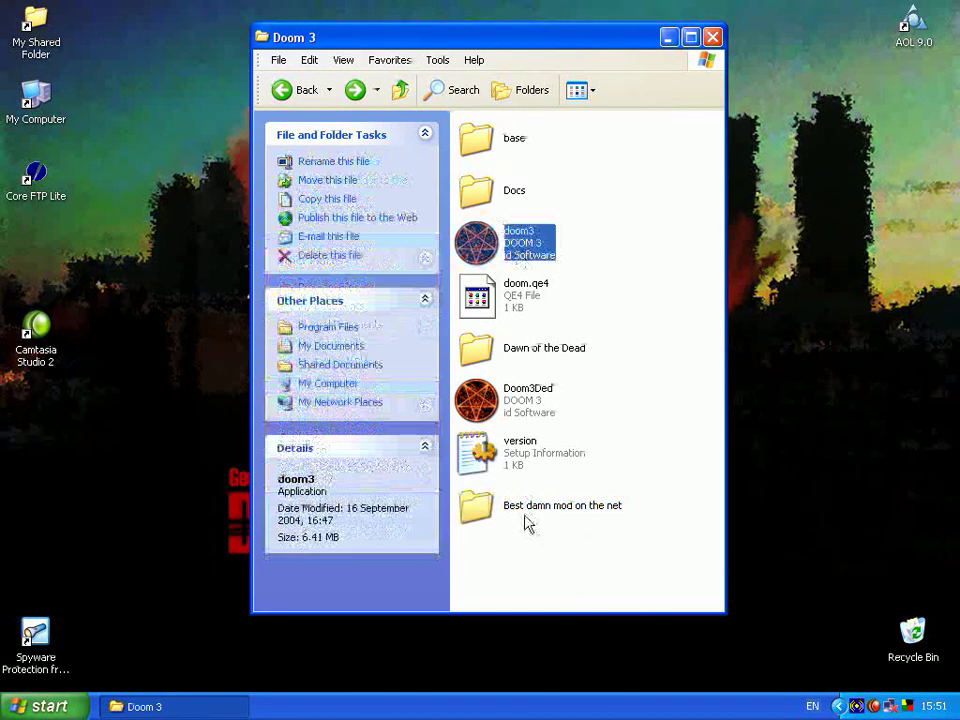
{"action": "left_click", "coordinate": [492, 516]}
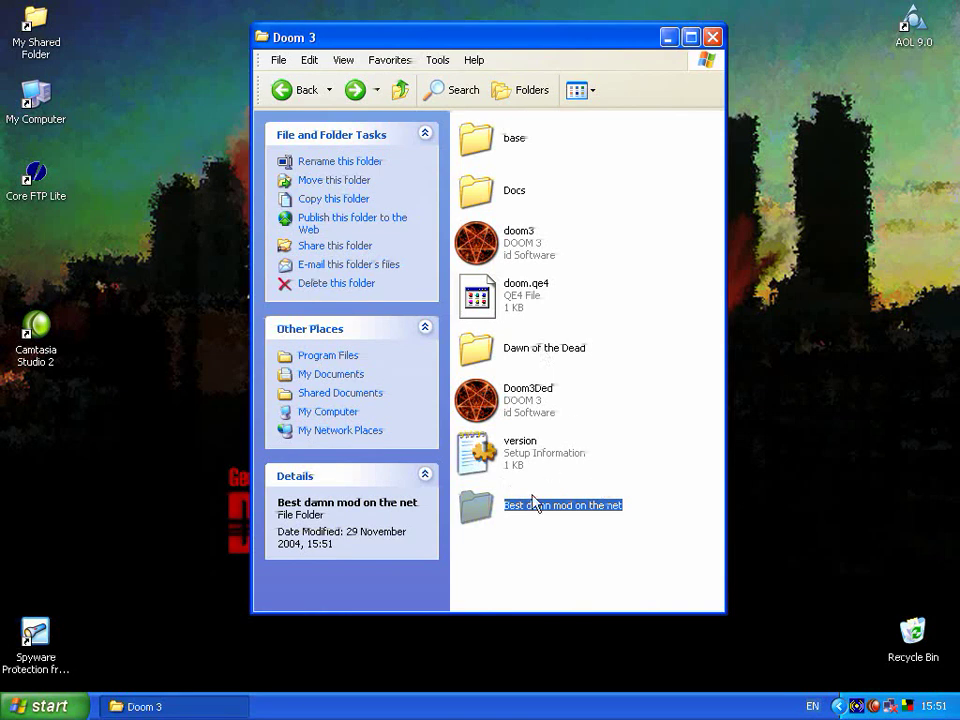
- Reopen the pak000 archive from the base folder, go into its def folder and set both windows side by side
{"action": "left_click_drag", "start_coordinate": [491, 37], "coordinate": [418, 10]}
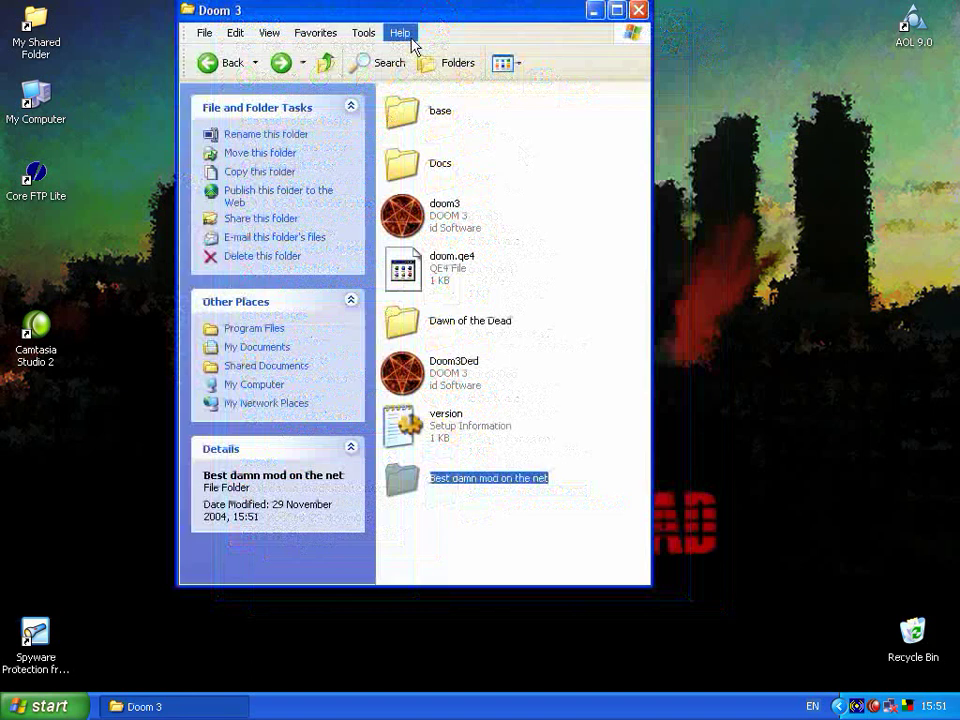
{"action": "double_click", "coordinate": [418, 113]}
{"action": "scroll", "coordinate": [424, 200], "scroll_direction": "down", "scroll_amount": 3}
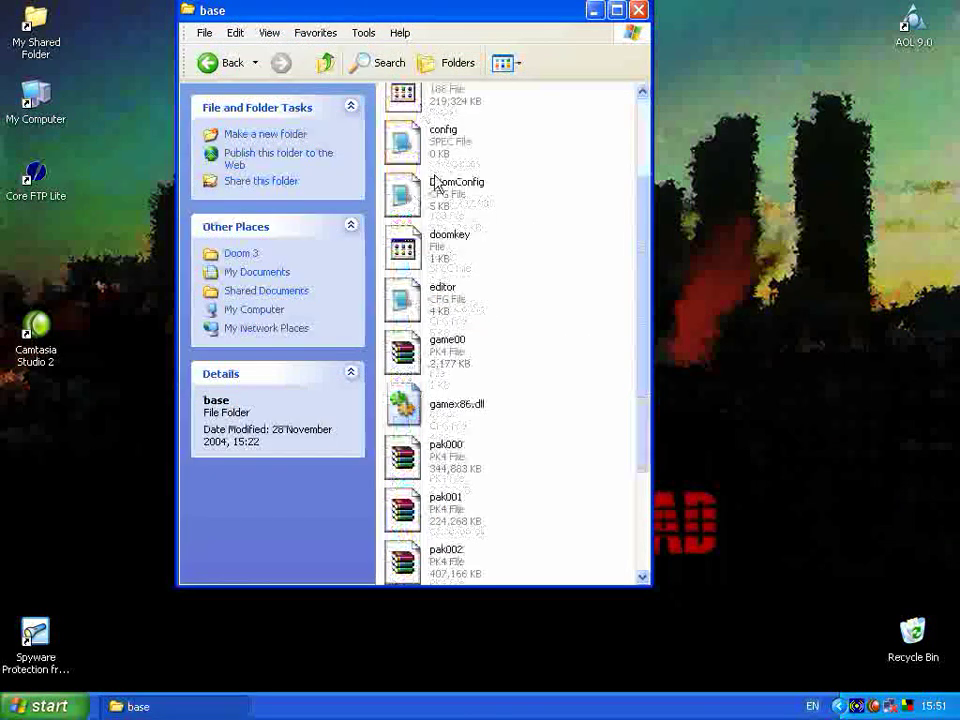
{"action": "scroll", "coordinate": [449, 215], "scroll_direction": "down", "scroll_amount": 2}
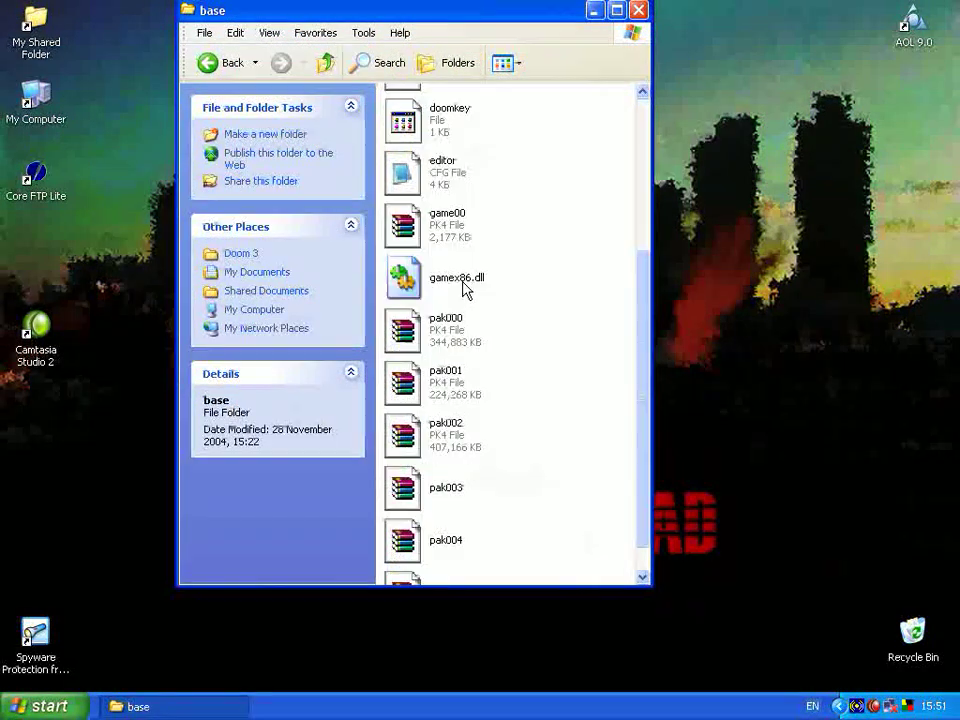
{"action": "left_click", "coordinate": [445, 330]}
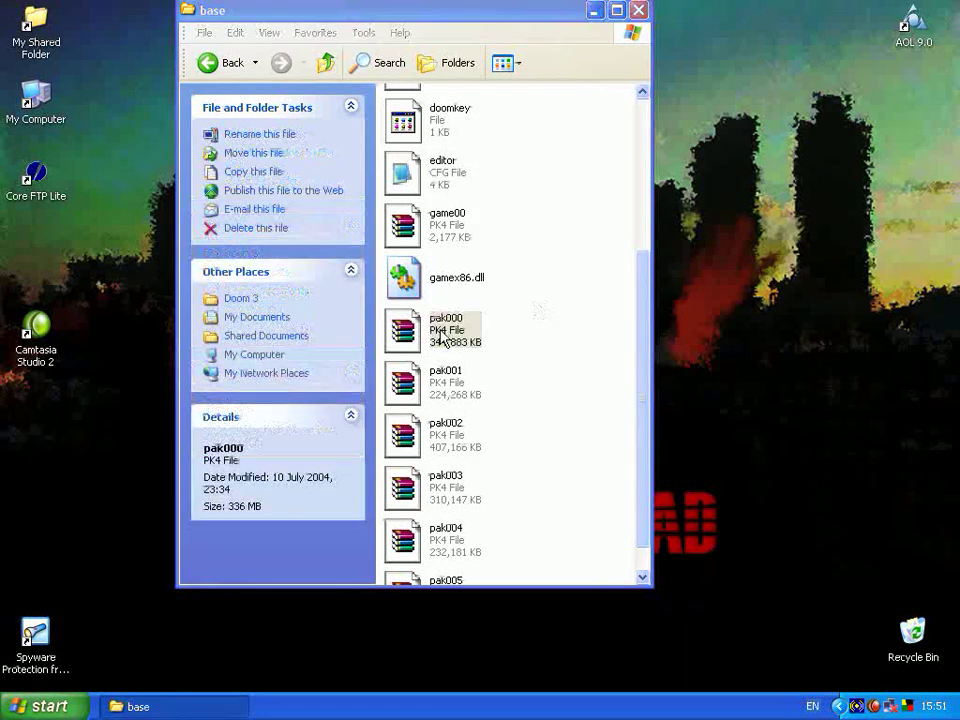
{"action": "double_click", "coordinate": [445, 340]}
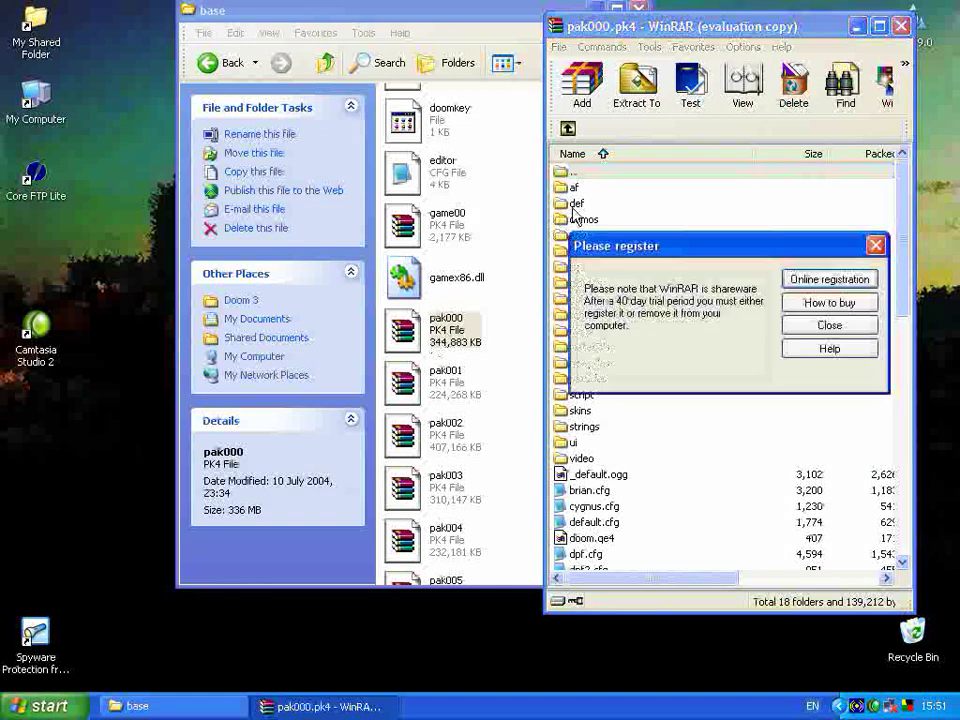
{"action": "left_click", "coordinate": [849, 330]}
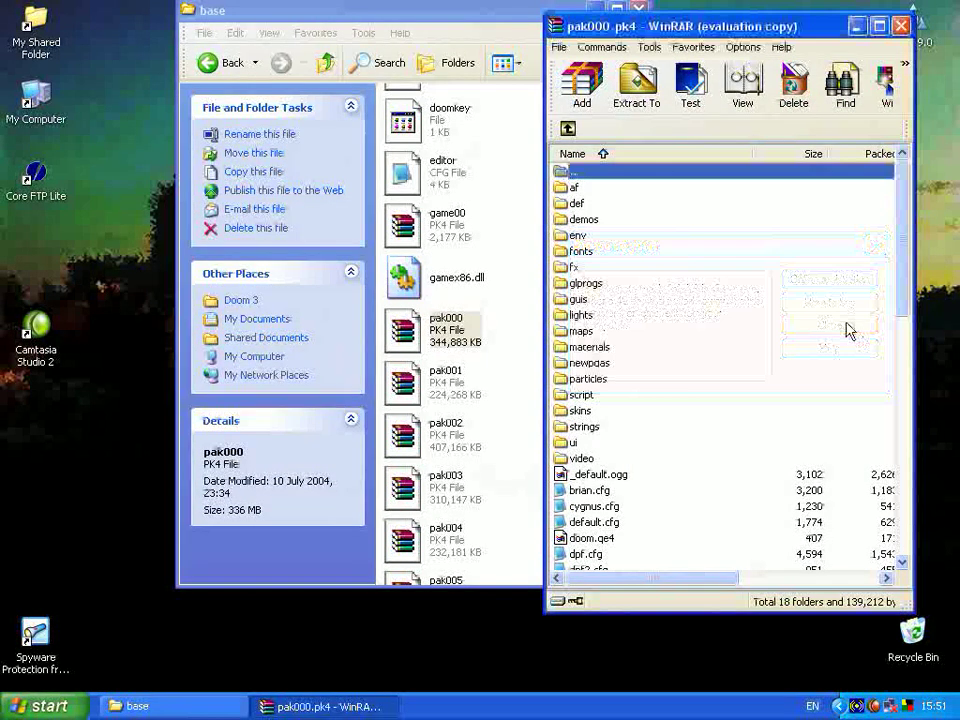
{"action": "double_click", "coordinate": [575, 205]}
{"action": "left_click_drag", "start_coordinate": [440, 12], "coordinate": [323, 55]}
- Examine the list of definition files in the archive's def folder, from the character definitions to the map definitions
{"action": "left_click_drag", "start_coordinate": [688, 222], "coordinate": [588, 478]}
{"action": "left_click", "coordinate": [682, 461]}
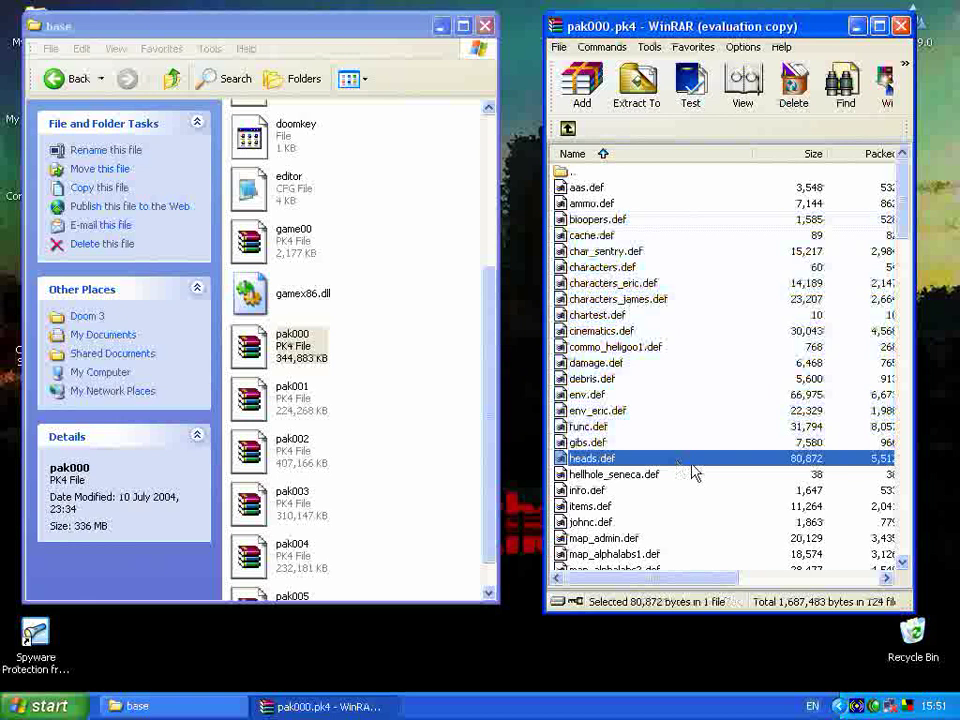
{"action": "left_click", "coordinate": [628, 253]}
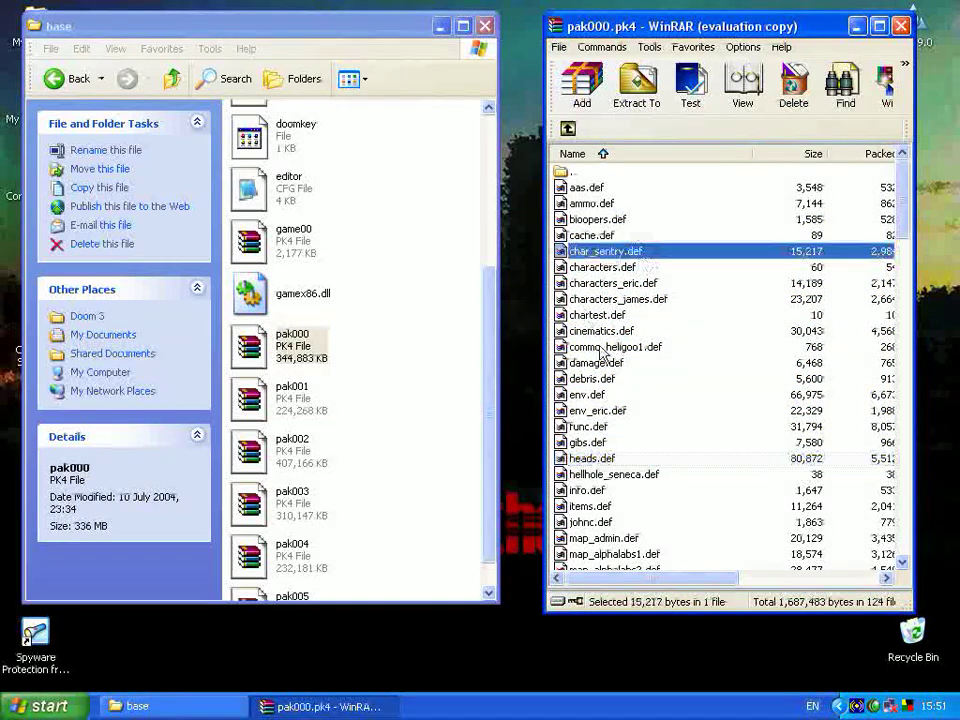
{"action": "left_click", "coordinate": [634, 268]}
{"action": "scroll", "coordinate": [624, 343], "scroll_direction": "down", "scroll_amount": 2}
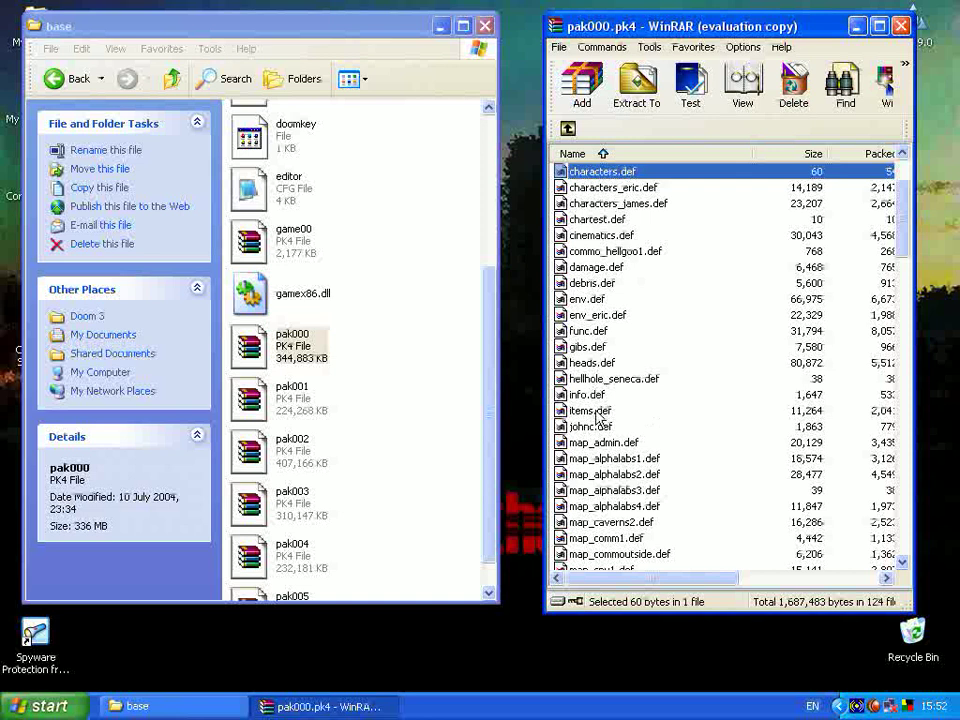
{"action": "scroll", "coordinate": [608, 316], "scroll_direction": "down", "scroll_amount": 1}
{"action": "left_click", "coordinate": [606, 302]}
{"action": "scroll", "coordinate": [606, 313], "scroll_direction": "down", "scroll_amount": 5}
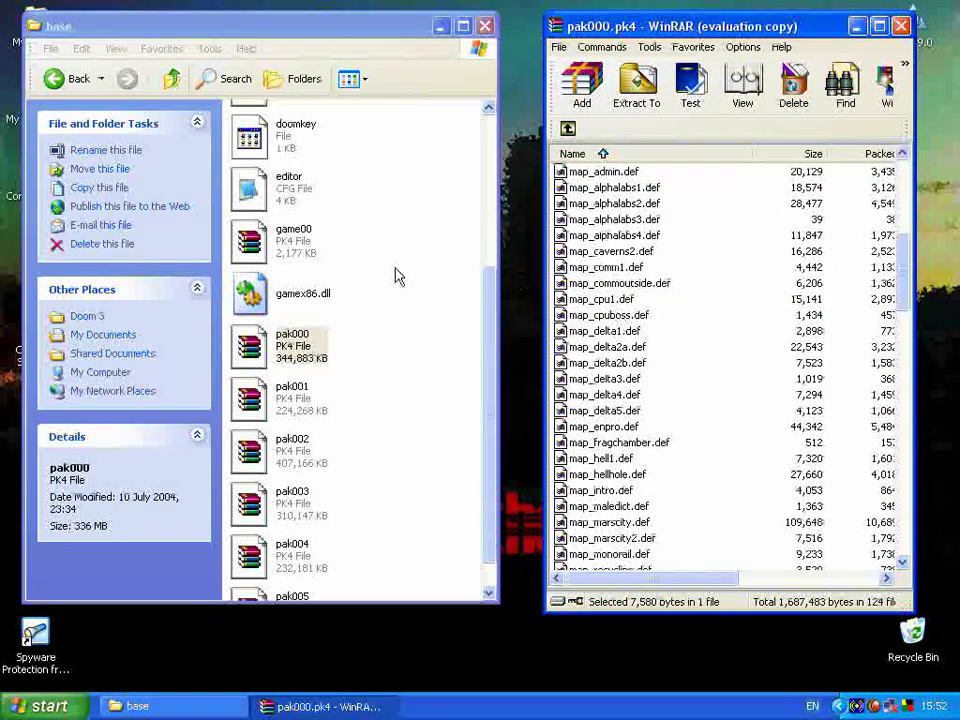
- Go back from the base folder and open the "Best damn mod on the net" folder beside the archive
{"action": "mouse_move", "coordinate": [158, 33]}
{"action": "left_mouse_down"}
{"action": "mouse_move", "coordinate": [178, 30]}
{"action": "mouse_move", "coordinate": [162, 29]}
{"action": "left_mouse_up"}
{"action": "left_click", "coordinate": [80, 76]}
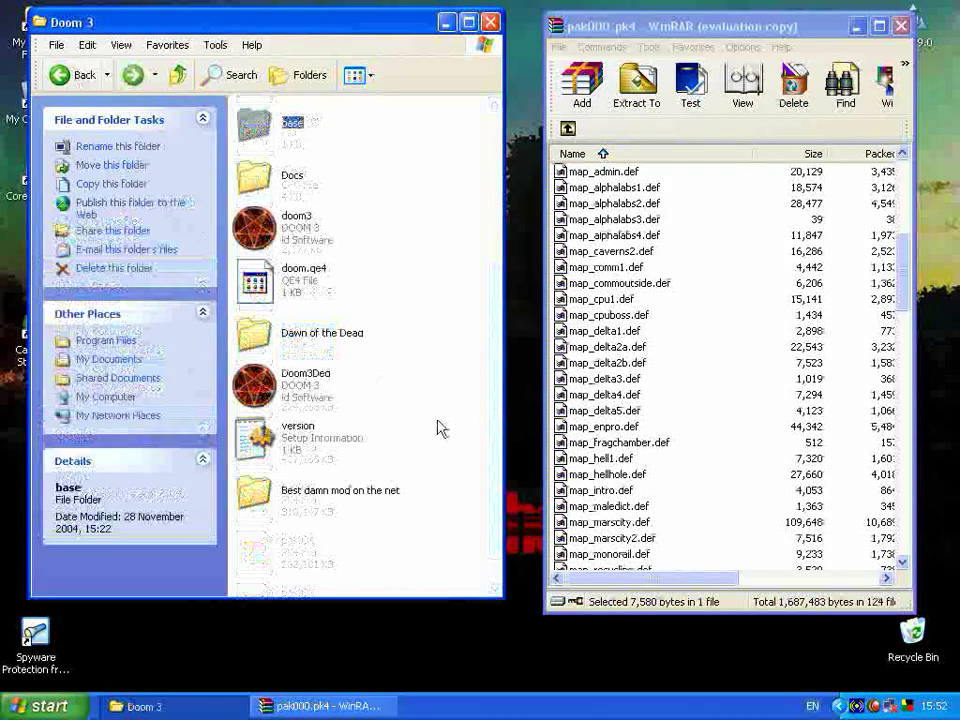
{"action": "double_click", "coordinate": [326, 497]}
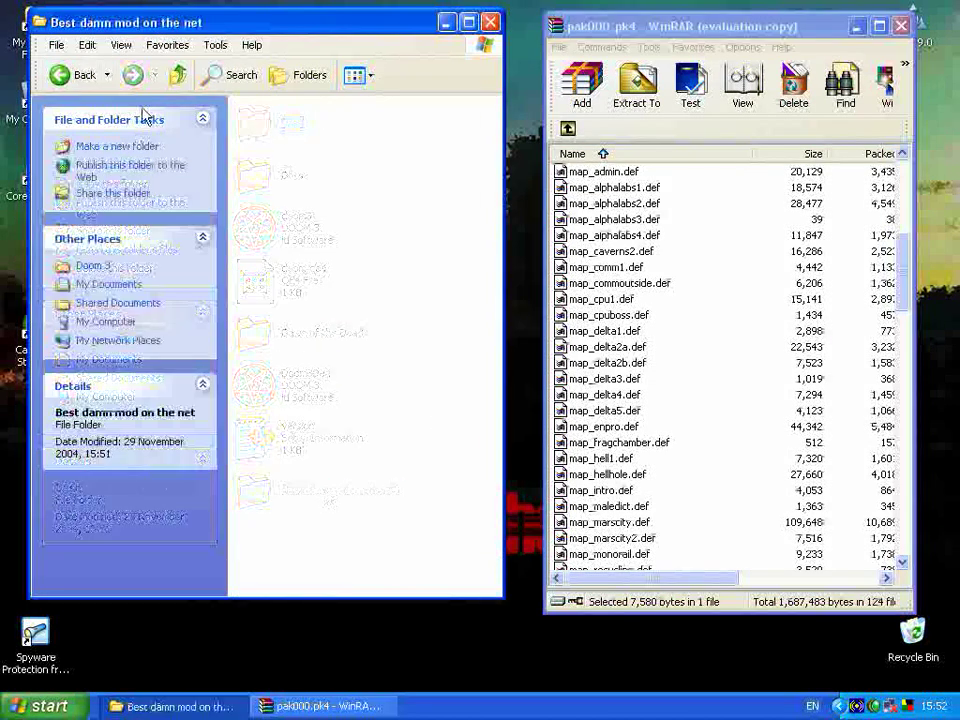
{"action": "left_click", "coordinate": [84, 76]}
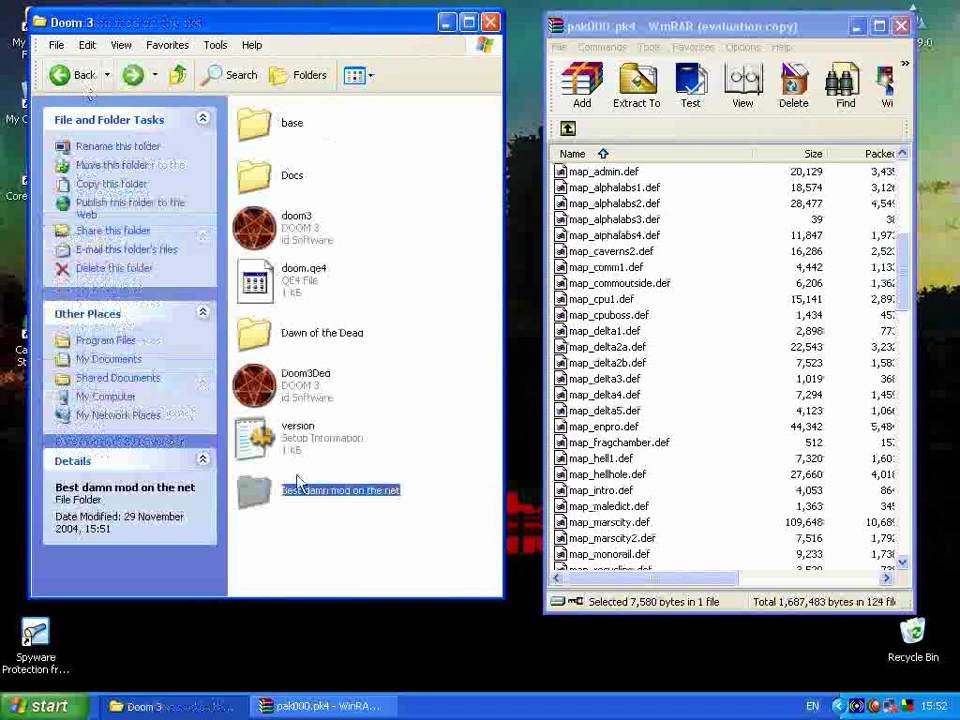
{"action": "left_click", "coordinate": [399, 154]}
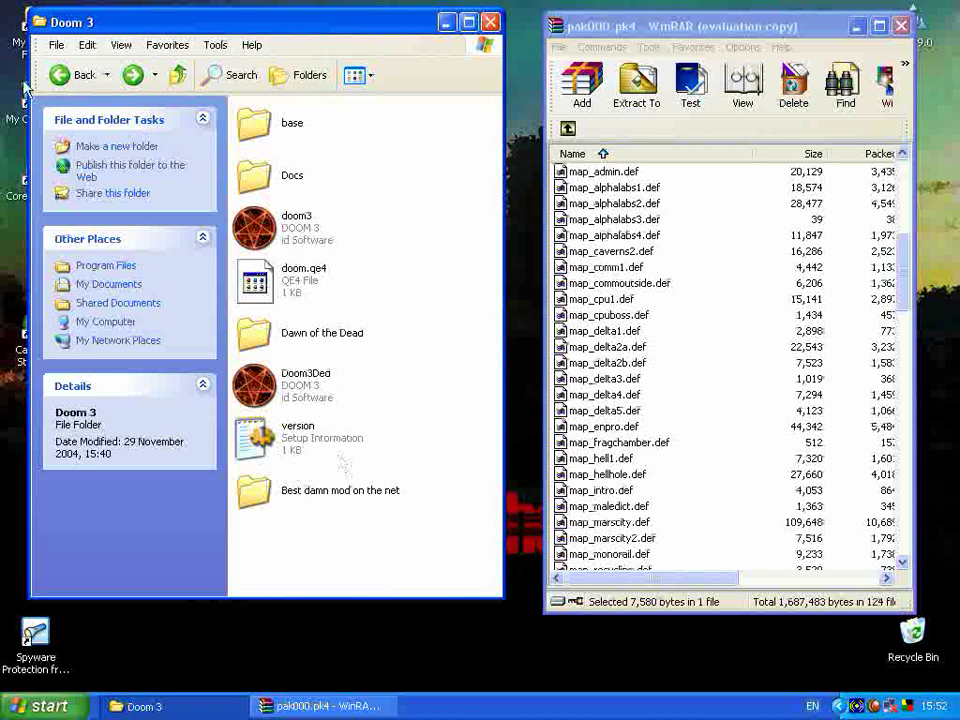
{"action": "double_click", "coordinate": [330, 490]}
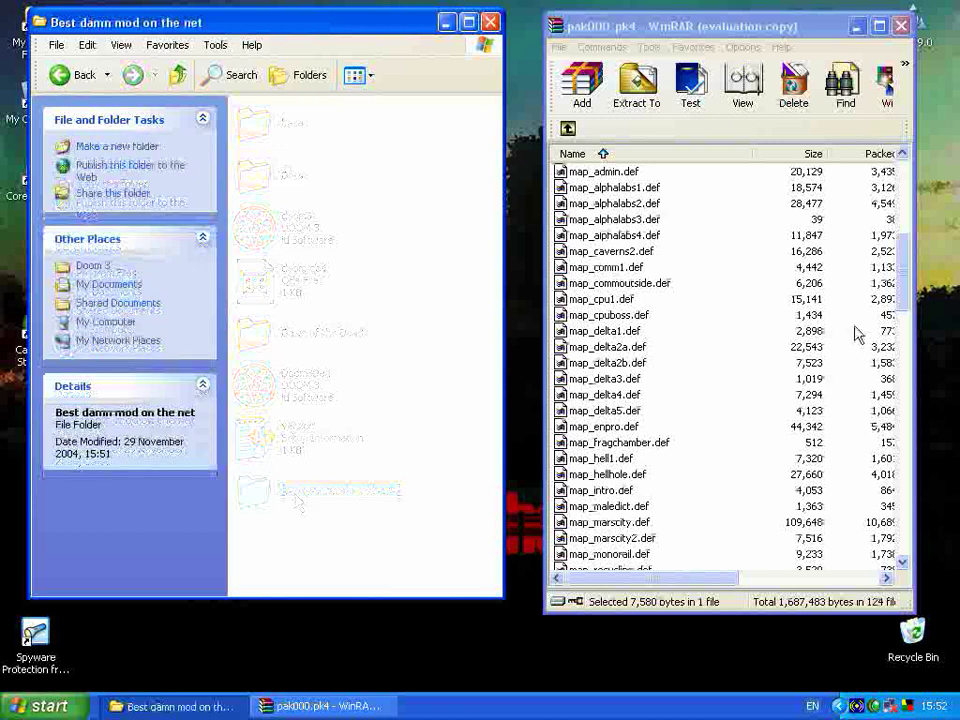
- Copy weapon_pistol.def from the archive's def folder into the "Best damn mod on the net" folder
{"action": "left_click_drag", "start_coordinate": [906, 280], "coordinate": [906, 553]}
{"action": "left_click", "coordinate": [578, 491]}
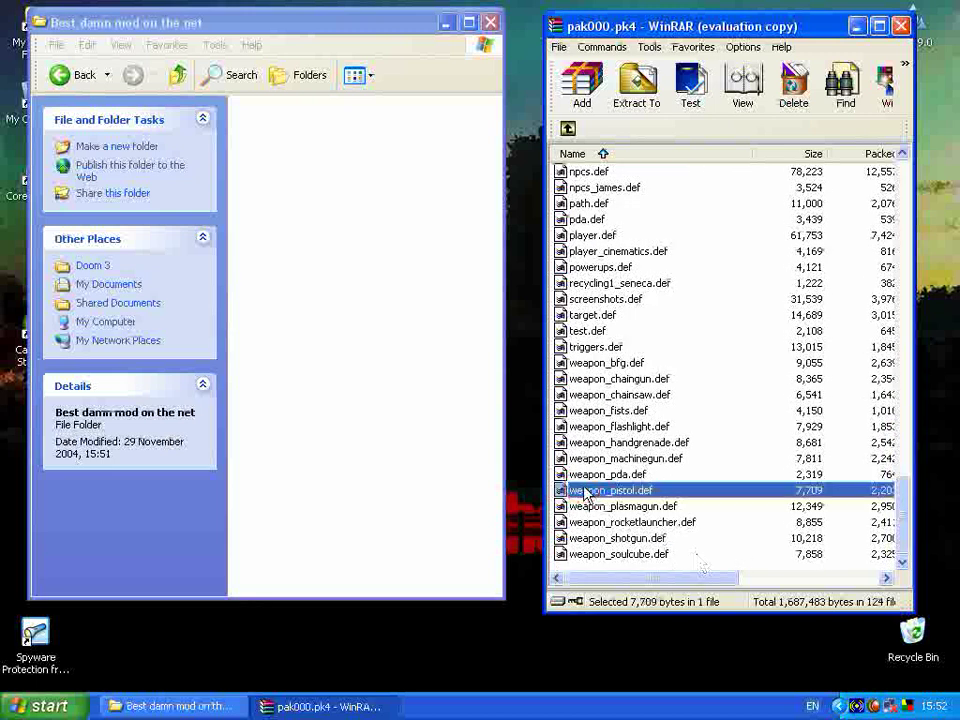
{"action": "left_click_drag", "start_coordinate": [563, 492], "coordinate": [354, 349]}
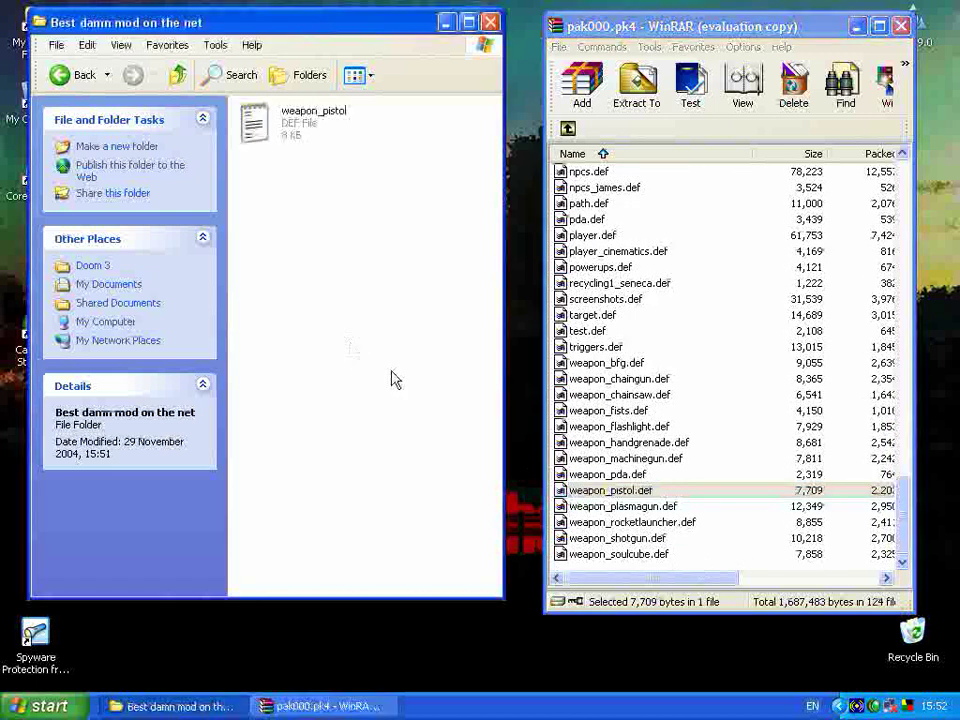
- Close the pak000 archive and open the copied weapon_pistol file in Notepad
{"action": "left_click", "coordinate": [900, 24]}
{"action": "left_click_drag", "start_coordinate": [321, 17], "coordinate": [715, 18]}
{"action": "double_click", "coordinate": [679, 127]}
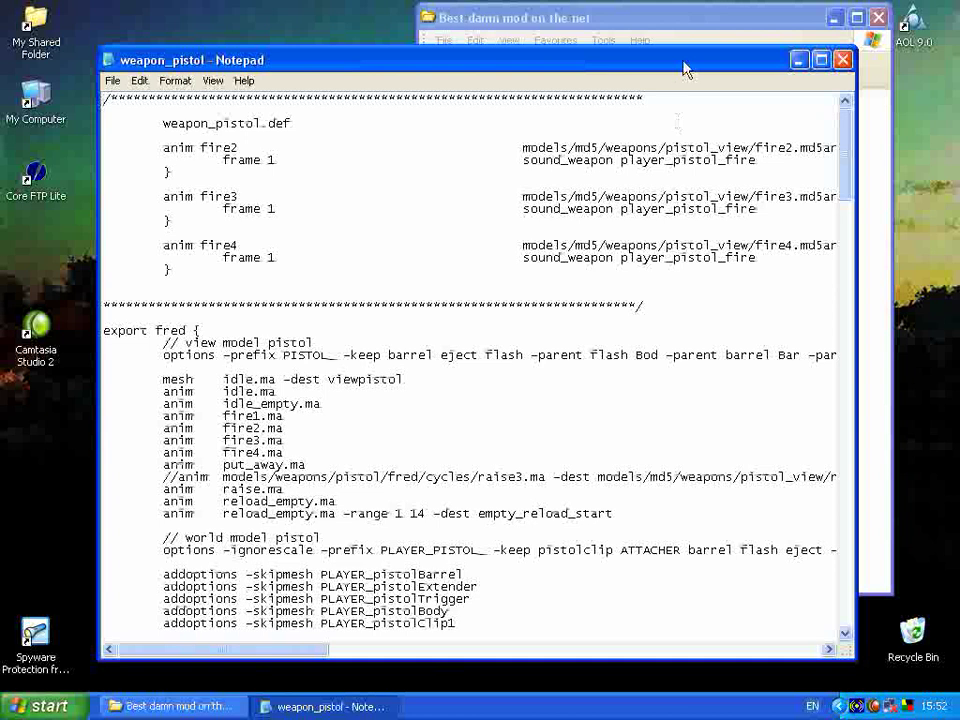
{"action": "left_click_drag", "start_coordinate": [684, 68], "coordinate": [621, 63]}
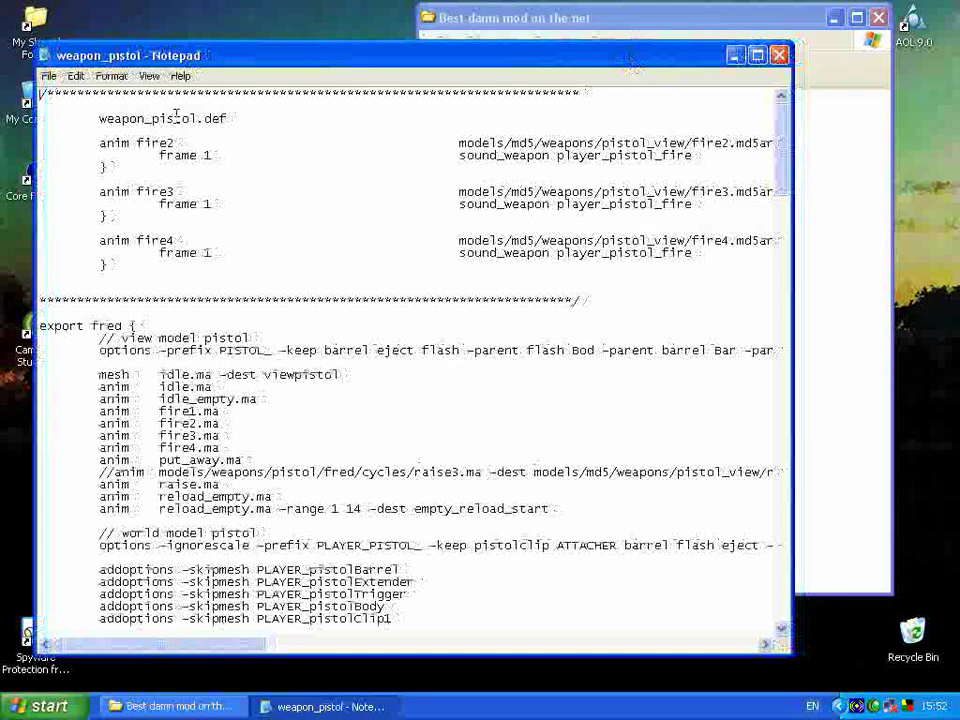
- Examine the export block and the weapon_pistol entity definition with its ammo, clip and recoil entries
{"action": "scroll", "coordinate": [386, 244], "scroll_direction": "down", "scroll_amount": 7}
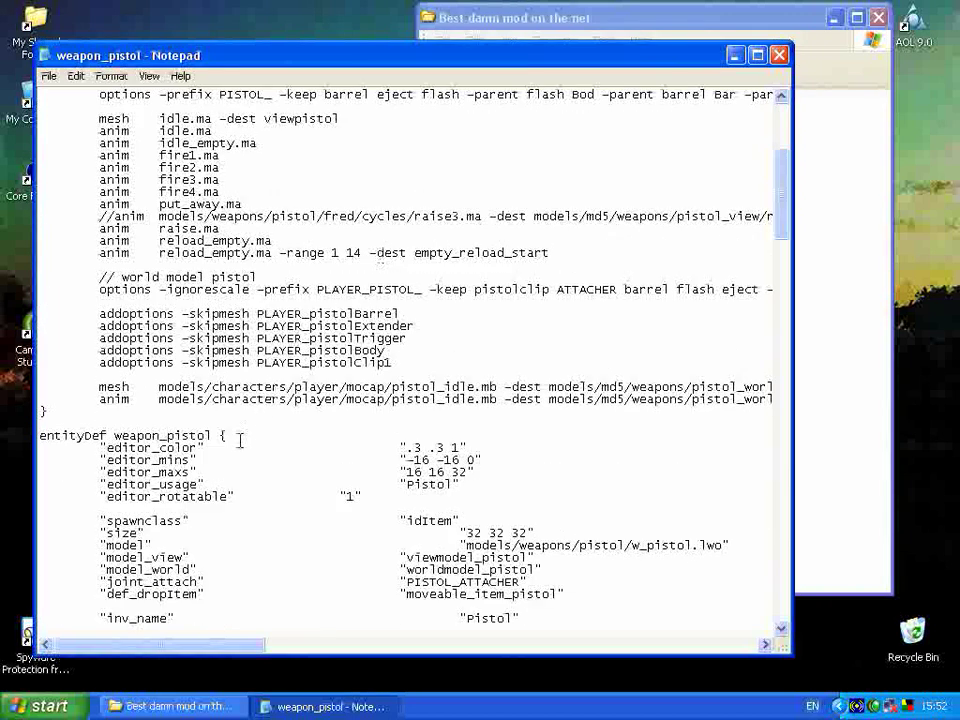
{"action": "left_click_drag", "start_coordinate": [244, 432], "coordinate": [40, 388]}
{"action": "left_click", "coordinate": [88, 386]}
{"action": "left_click", "coordinate": [73, 413]}
{"action": "left_click", "coordinate": [73, 413]}
{"action": "mouse_move", "coordinate": [222, 645]}
{"action": "left_mouse_down"}
{"action": "mouse_move", "coordinate": [294, 651]}
{"action": "mouse_move", "coordinate": [221, 649]}
{"action": "left_mouse_up"}
{"action": "scroll", "coordinate": [417, 481], "scroll_direction": "down", "scroll_amount": 5}
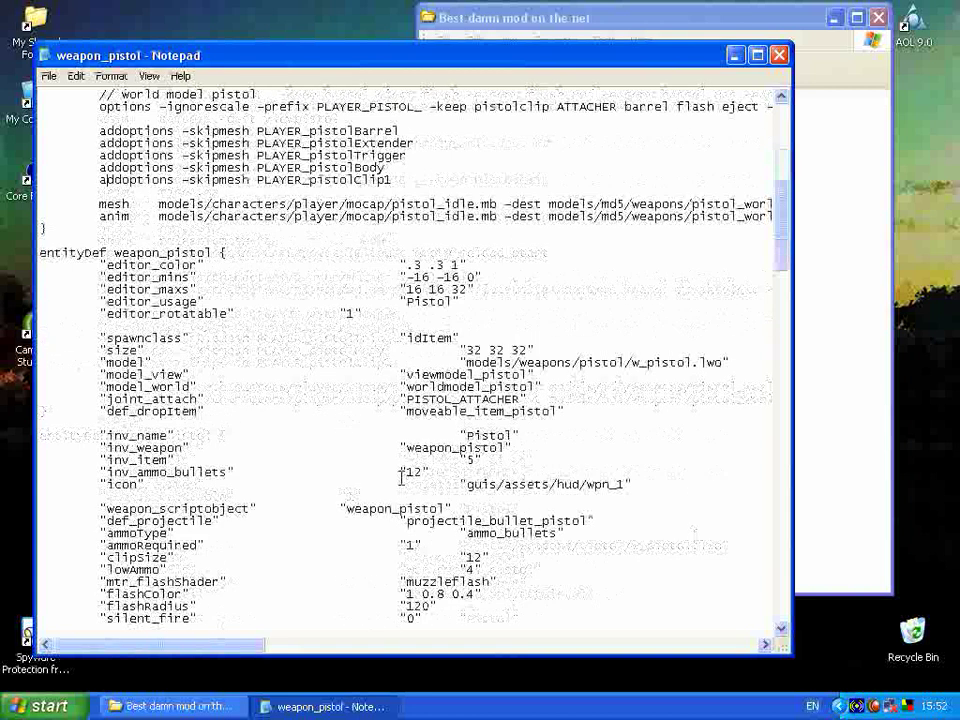
{"action": "scroll", "coordinate": [417, 481], "scroll_direction": "down", "scroll_amount": 10}
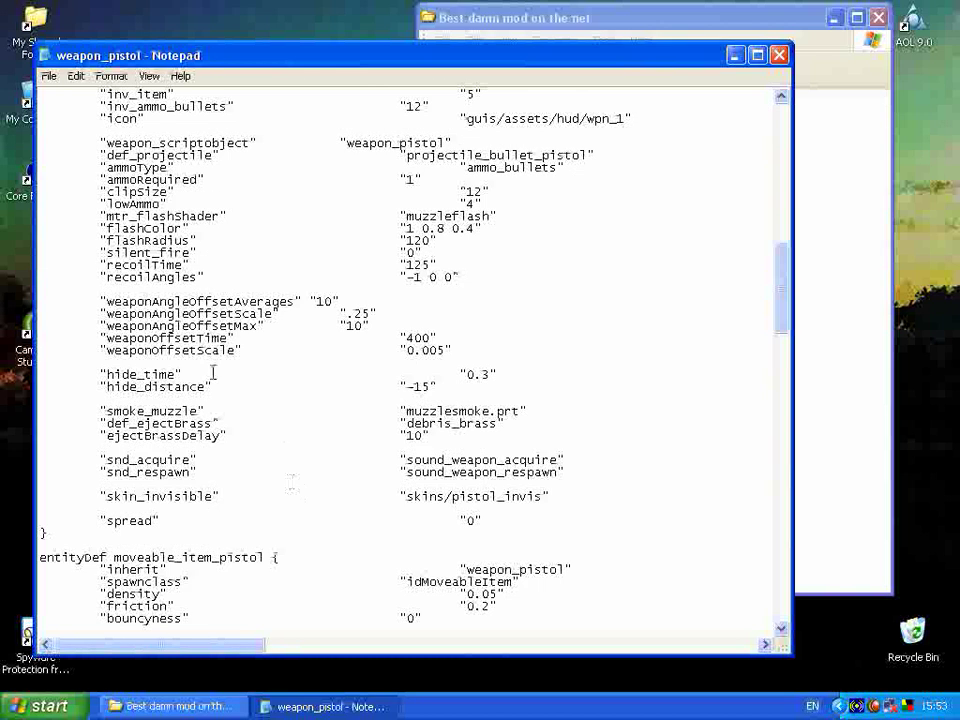
- Set the "damage" value in the damage_bullet_pistol entity definition to 200
{"action": "scroll", "coordinate": [430, 305], "scroll_direction": "down", "scroll_amount": 14}
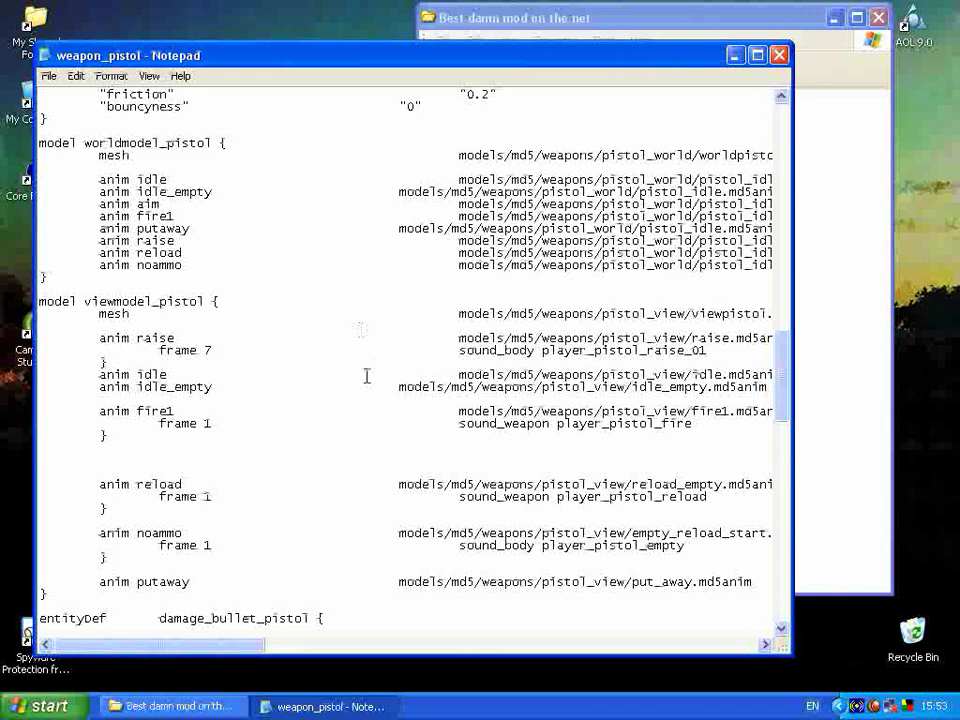
{"action": "scroll", "coordinate": [350, 385], "scroll_direction": "down", "scroll_amount": 2}
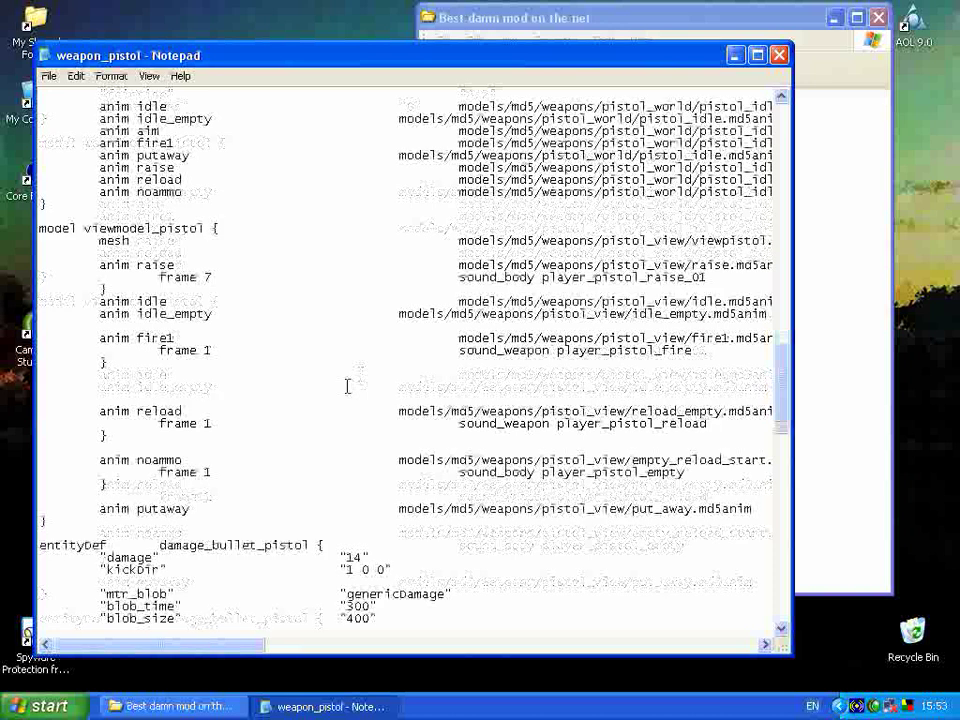
{"action": "scroll", "coordinate": [345, 400], "scroll_direction": "down", "scroll_amount": 1}
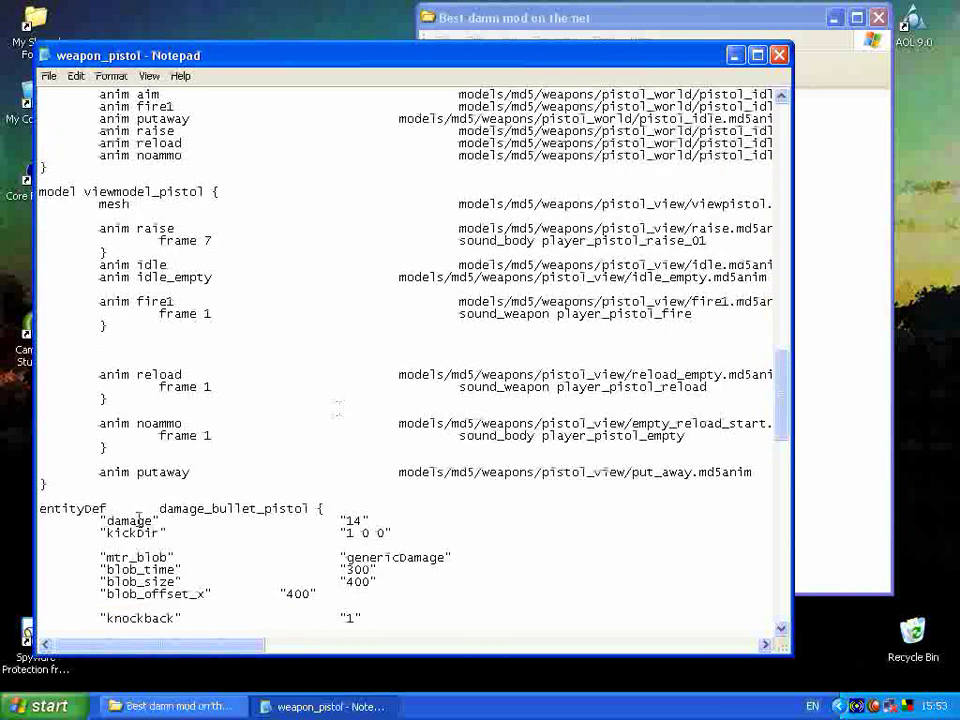
{"action": "scroll", "coordinate": [355, 500], "scroll_direction": "down", "scroll_amount": 1}
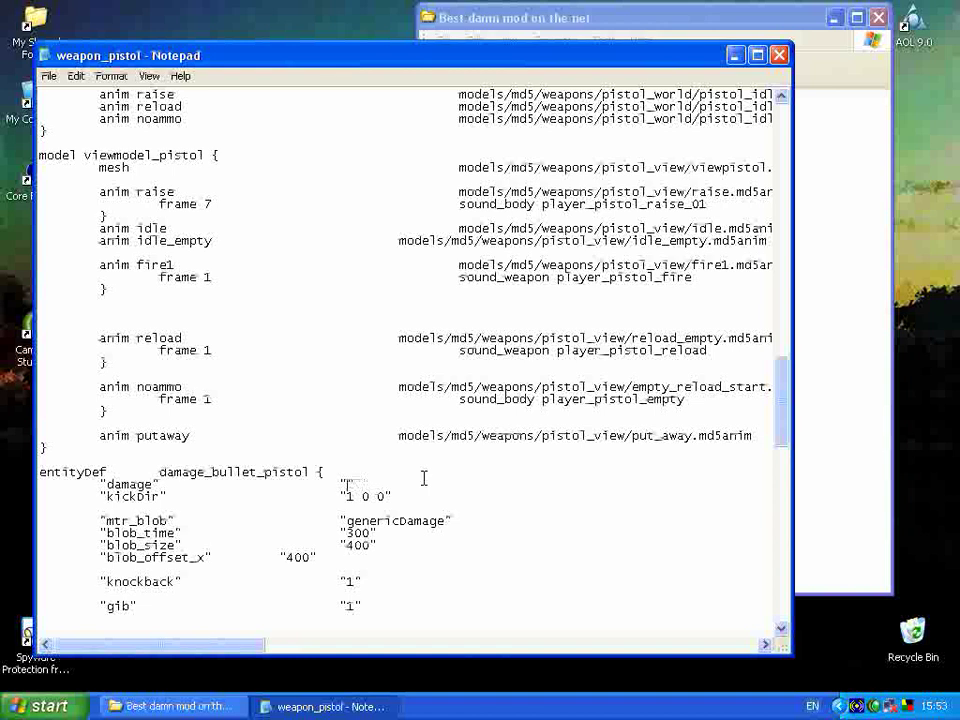
{"action": "type", "text": "200"}
{"action": "left_click", "coordinate": [130, 470]}
{"action": "left_click", "coordinate": [148, 470]}
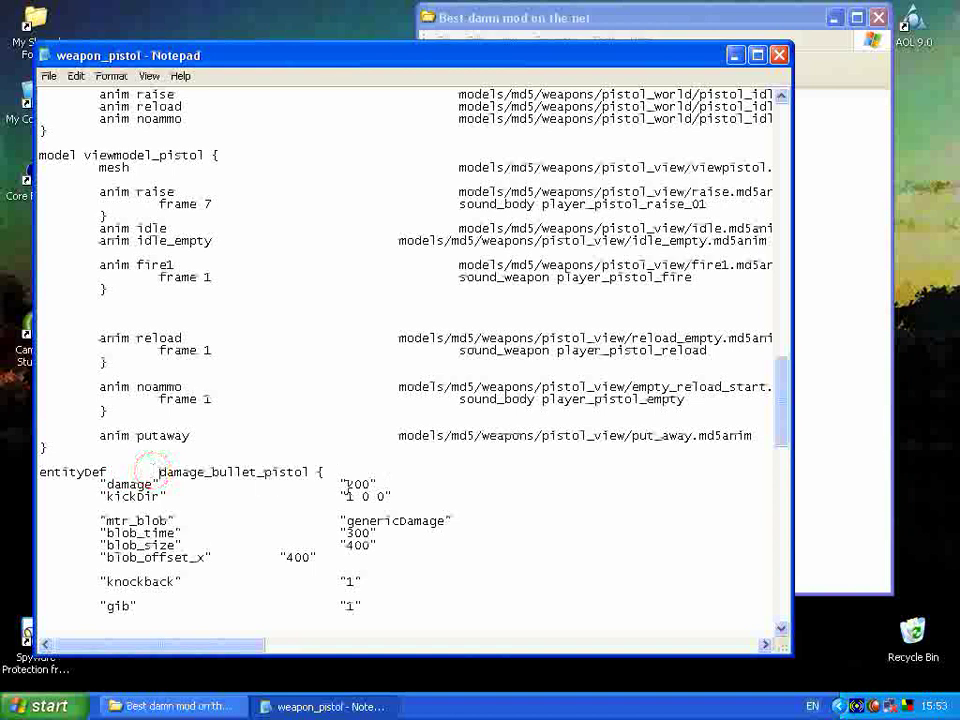
- Set the "clipSize" value in the weapon_pistol entity definition to 6
{"action": "scroll", "coordinate": [285, 435], "scroll_direction": "up", "scroll_amount": 4}
{"action": "scroll", "coordinate": [289, 434], "scroll_direction": "up", "scroll_amount": 9}
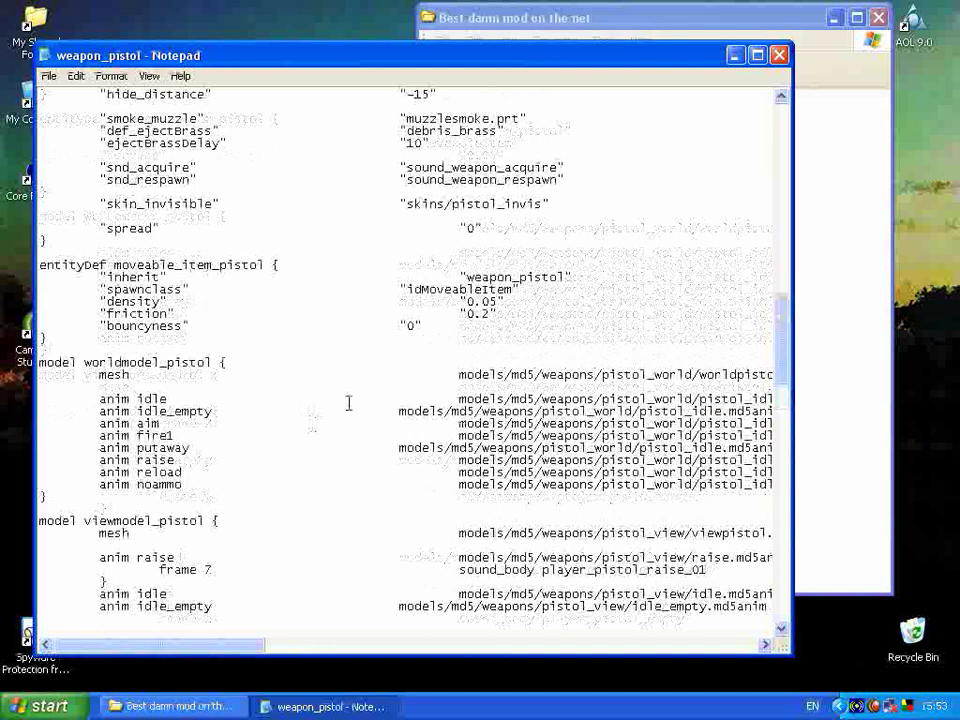
{"action": "scroll", "coordinate": [348, 391], "scroll_direction": "up", "scroll_amount": 6}
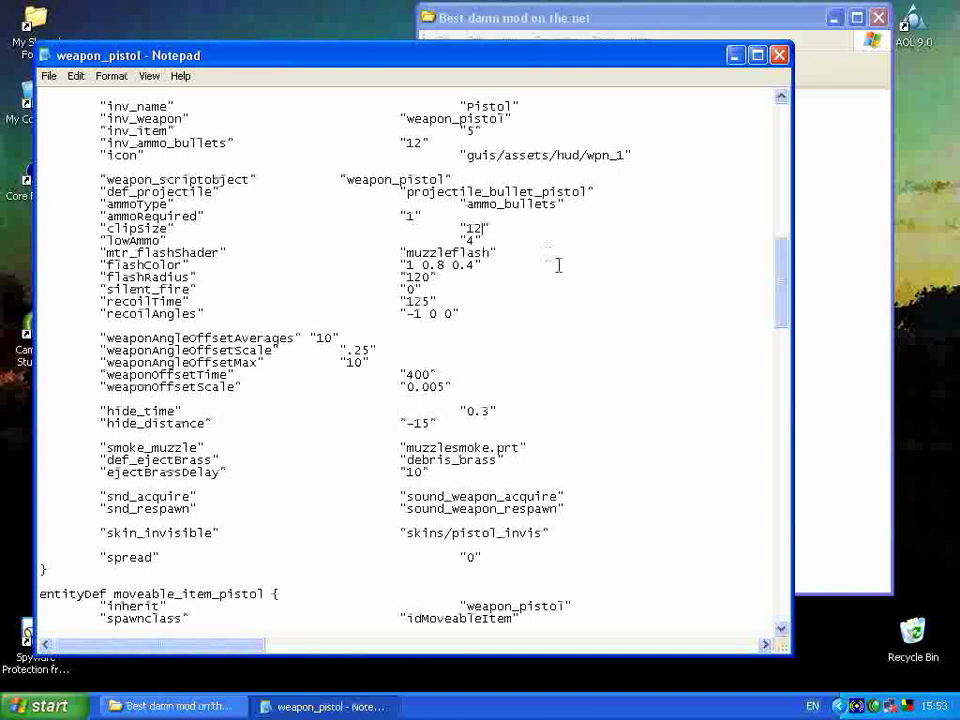
{"action": "key", "text": "BackSpace"}
{"action": "type", "text": "6"}
{"action": "key", "text": "Left"}
{"action": "key", "text": "BackSpace"}
- Set the "recoilAngles" value in the weapon_pistol entity definition to "-50 0 50"
{"action": "left_click", "coordinate": [421, 313]}
{"action": "key", "text": "BackSpace"}
{"action": "type", "text": "50 0 5"}
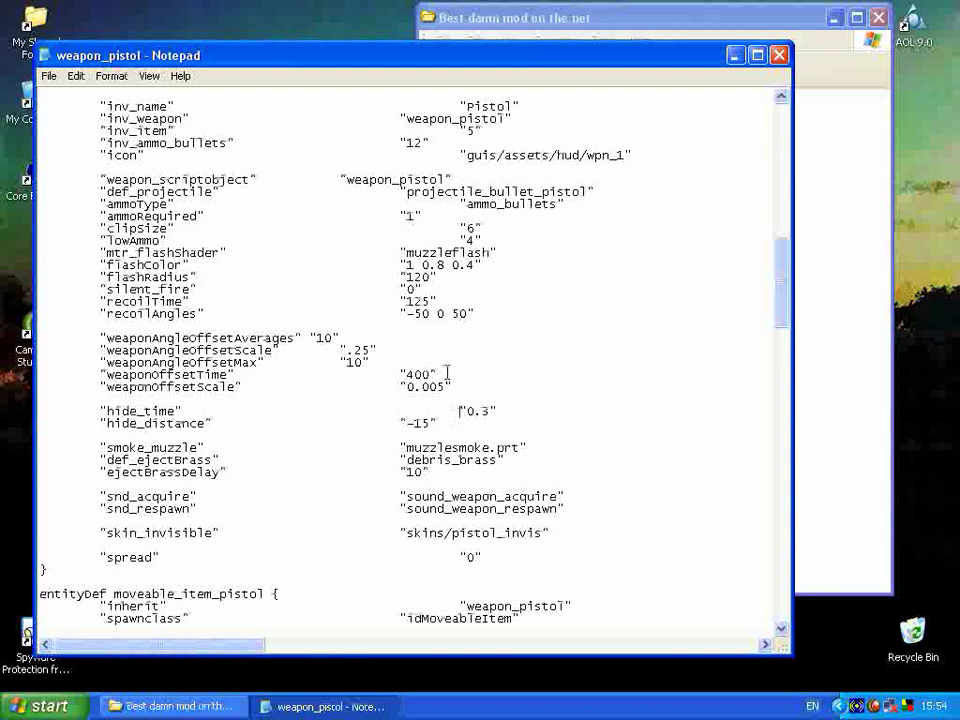
{"action": "left_click", "coordinate": [474, 360]}
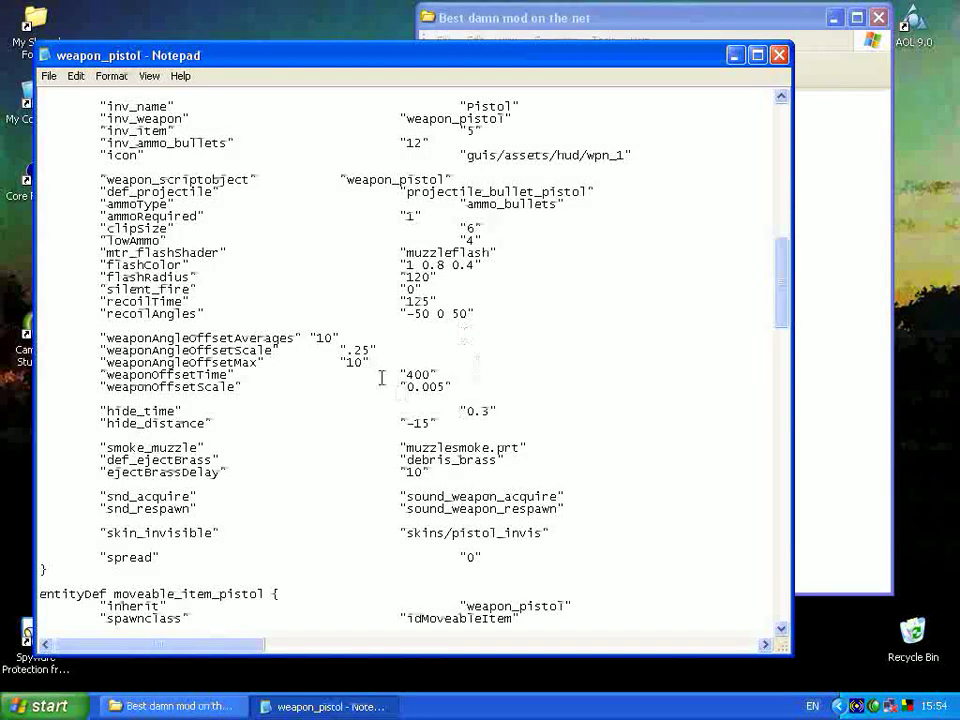
- Save the edited weapon_pistol file and close it
{"action": "scroll", "coordinate": [435, 424], "scroll_direction": "up", "scroll_amount": 2}
{"action": "scroll", "coordinate": [435, 424], "scroll_direction": "up", "scroll_amount": 6}
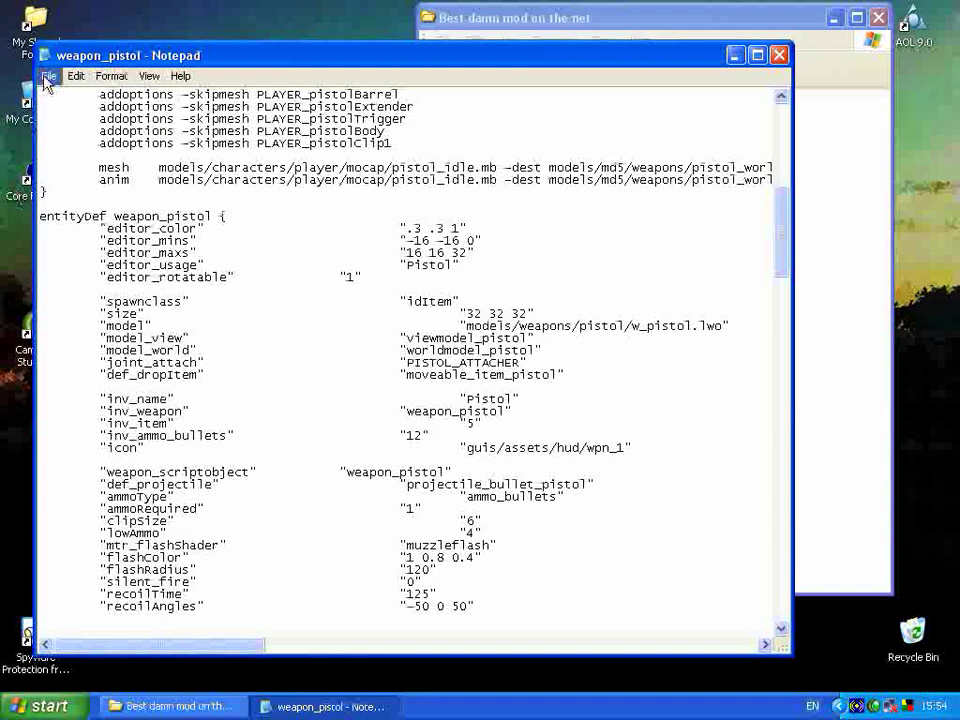
{"action": "scroll", "coordinate": [229, 289], "scroll_direction": "up", "scroll_amount": 9}
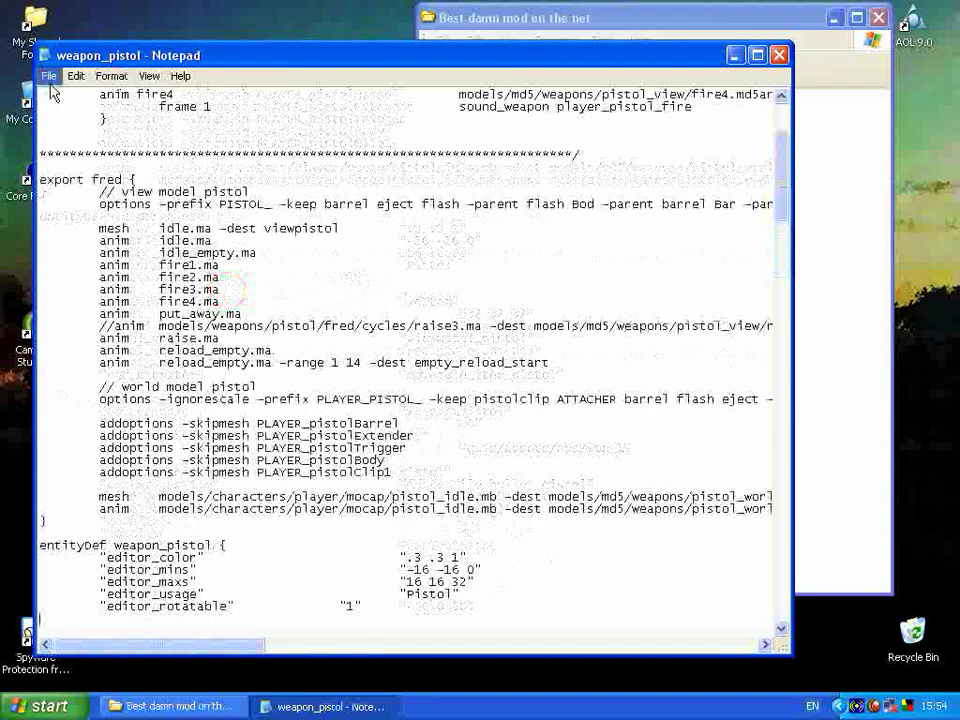
{"action": "left_click", "coordinate": [49, 76]}
{"action": "left_click", "coordinate": [72, 123]}
{"action": "scroll", "coordinate": [603, 268], "scroll_direction": "up", "scroll_amount": 2}
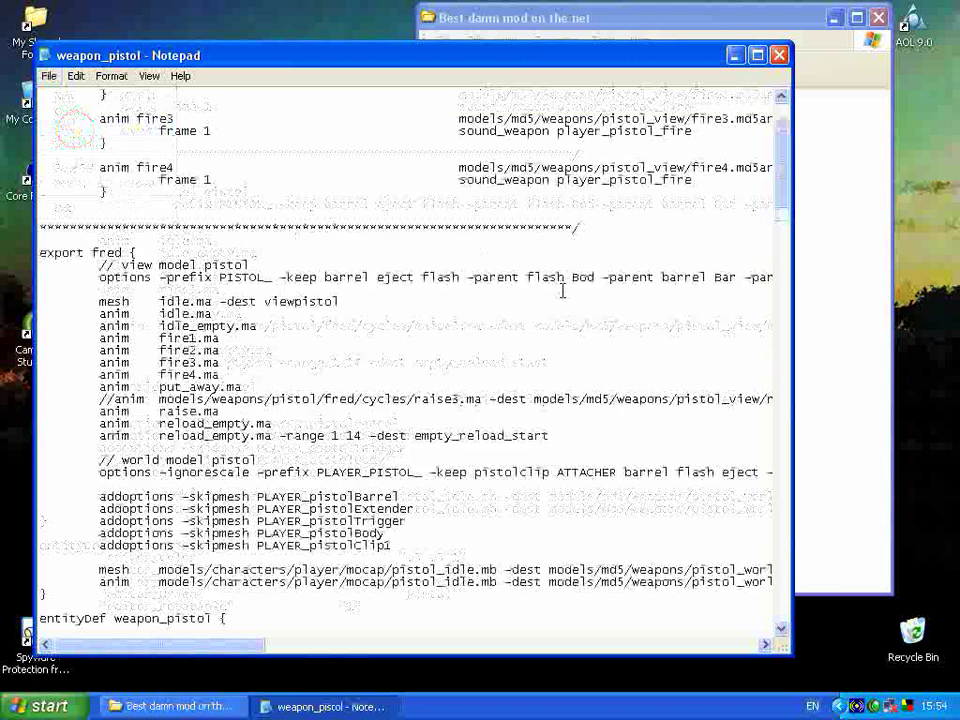
{"action": "left_click", "coordinate": [779, 56]}
- Reopen the pak000 archive from the Doom 3 base folder and dismiss the registration reminder
{"action": "left_click", "coordinate": [743, 193]}
{"action": "left_click", "coordinate": [455, 75]}
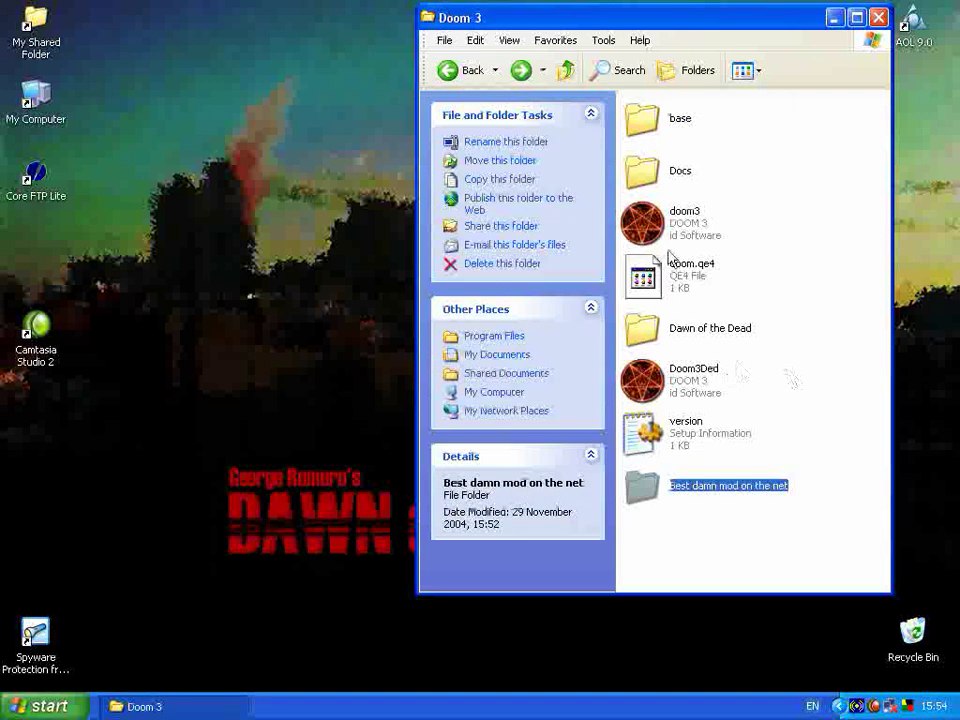
{"action": "double_click", "coordinate": [645, 143]}
{"action": "scroll", "coordinate": [784, 321], "scroll_direction": "down", "scroll_amount": 3}
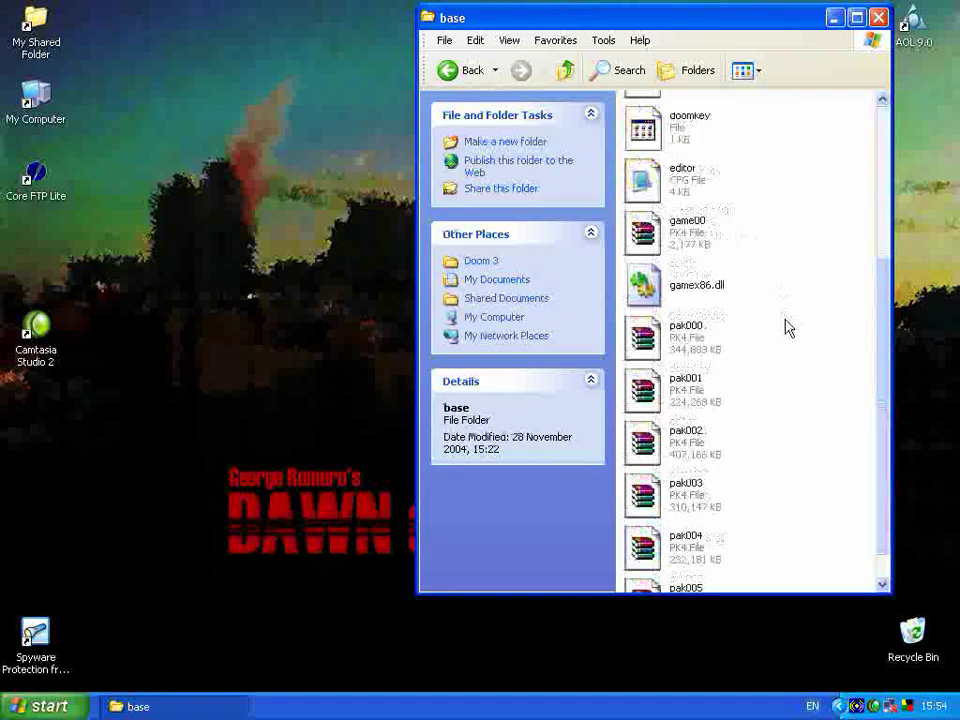
{"action": "double_click", "coordinate": [688, 343]}
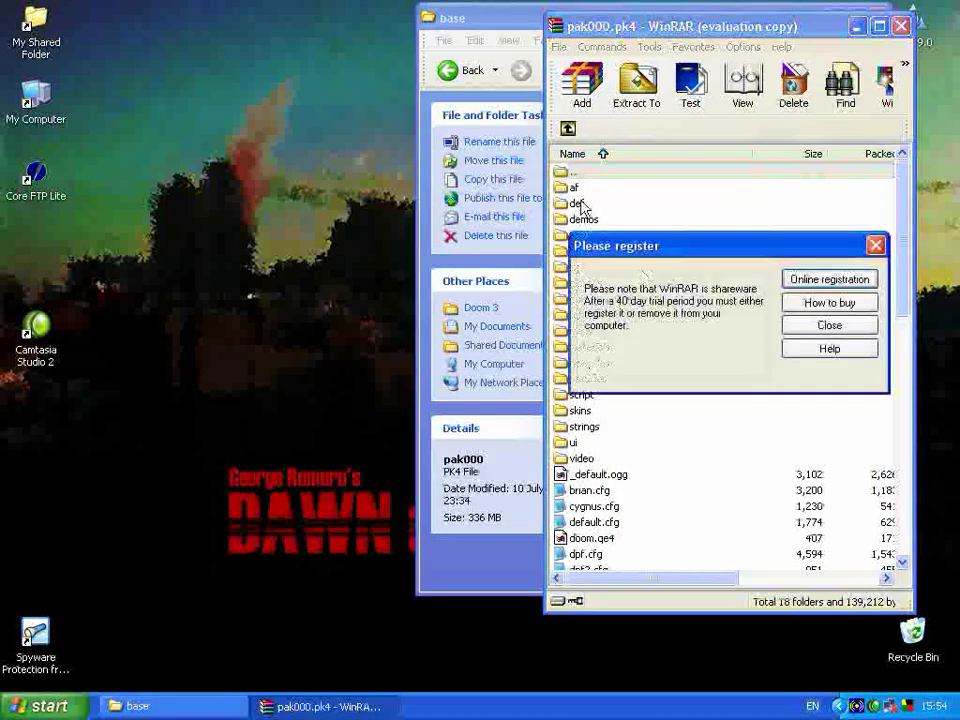
{"action": "left_click", "coordinate": [850, 326]}
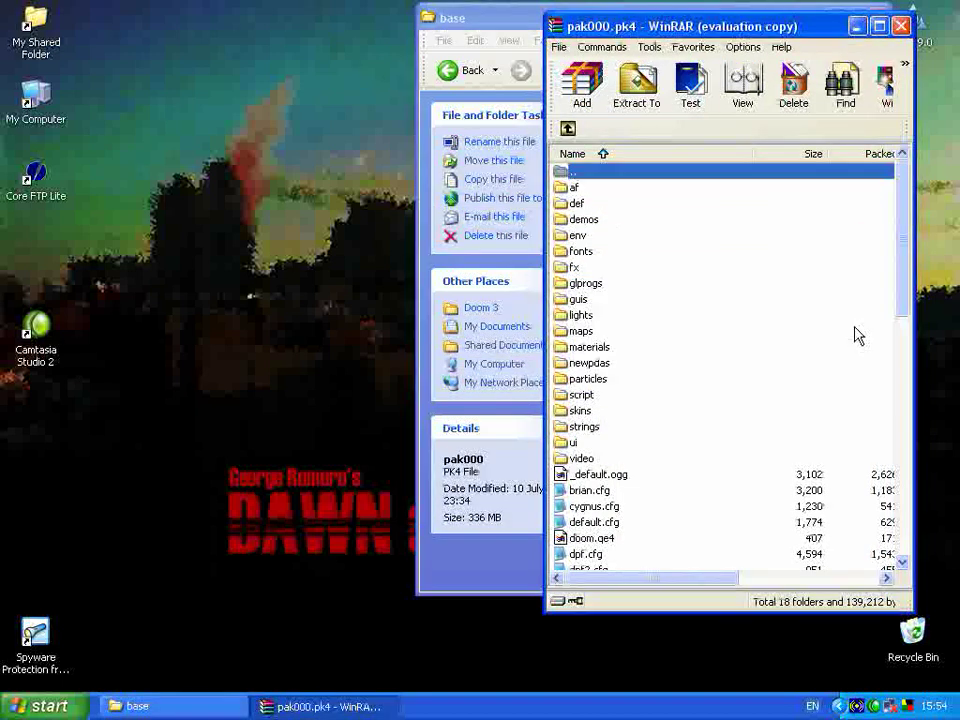
- Examine the archive's def folder and the folder structure at the archive's top level
{"action": "double_click", "coordinate": [574, 204]}
{"action": "left_click", "coordinate": [578, 235]}
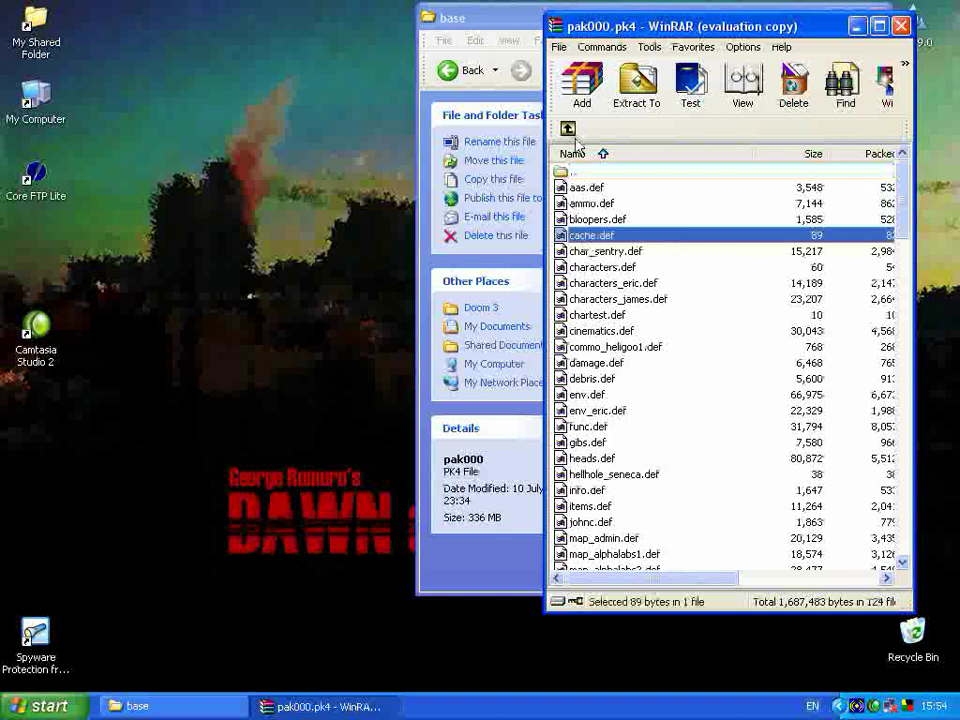
{"action": "left_click", "coordinate": [567, 129]}
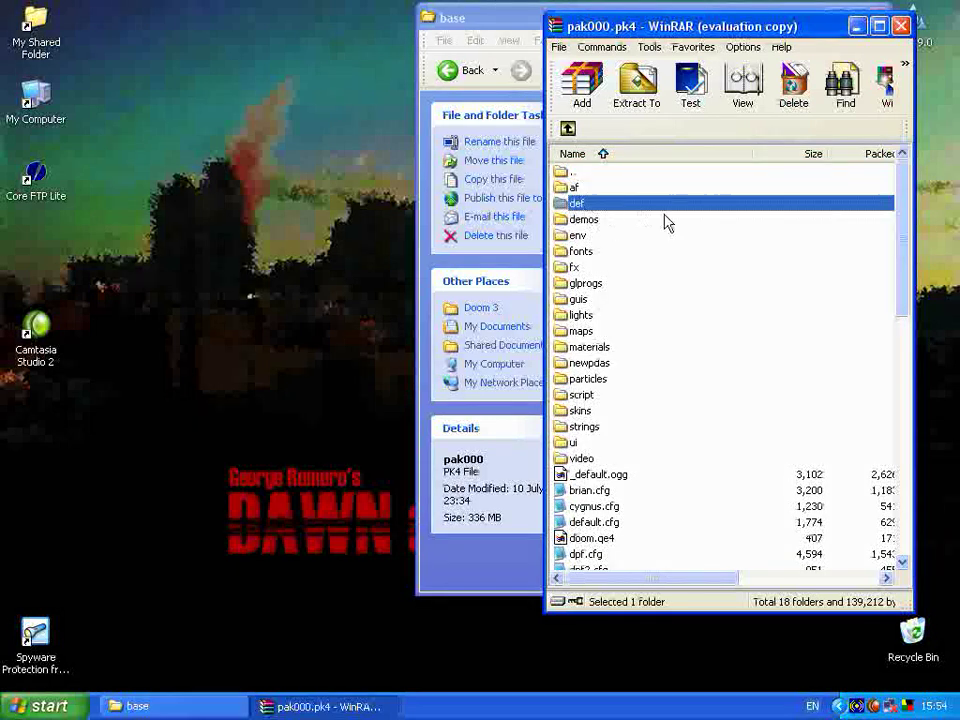
{"action": "left_click_drag", "start_coordinate": [697, 472], "coordinate": [553, 172]}
{"action": "left_click", "coordinate": [662, 348]}
{"action": "left_click_drag", "start_coordinate": [705, 490], "coordinate": [555, 188]}
{"action": "left_click", "coordinate": [673, 266]}
{"action": "left_click_drag", "start_coordinate": [703, 489], "coordinate": [561, 190]}
{"action": "left_click", "coordinate": [612, 237]}
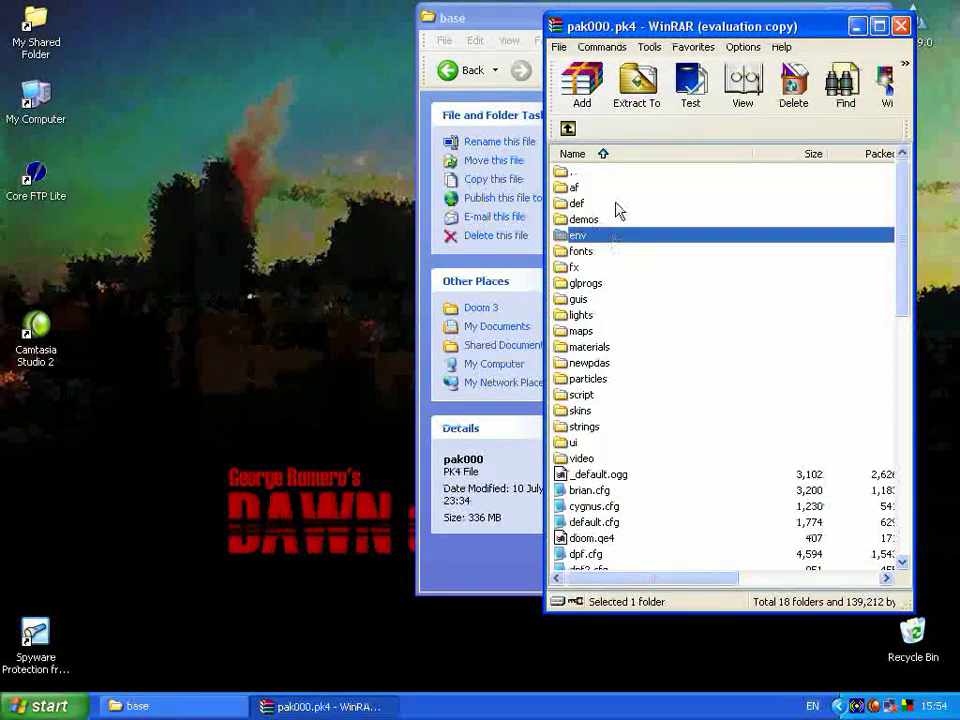
- Close the pak000 archive and return to the "Best damn mod on the net" folder
{"action": "left_click", "coordinate": [900, 25]}
{"action": "left_click", "coordinate": [795, 276]}
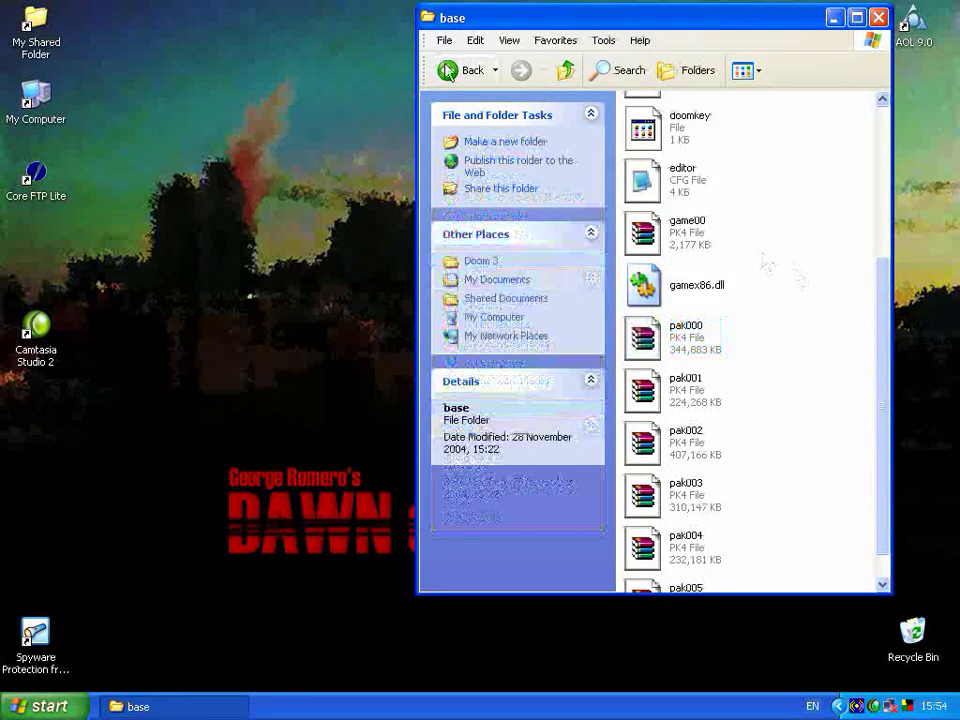
{"action": "left_click", "coordinate": [447, 70]}
{"action": "double_click", "coordinate": [718, 503]}
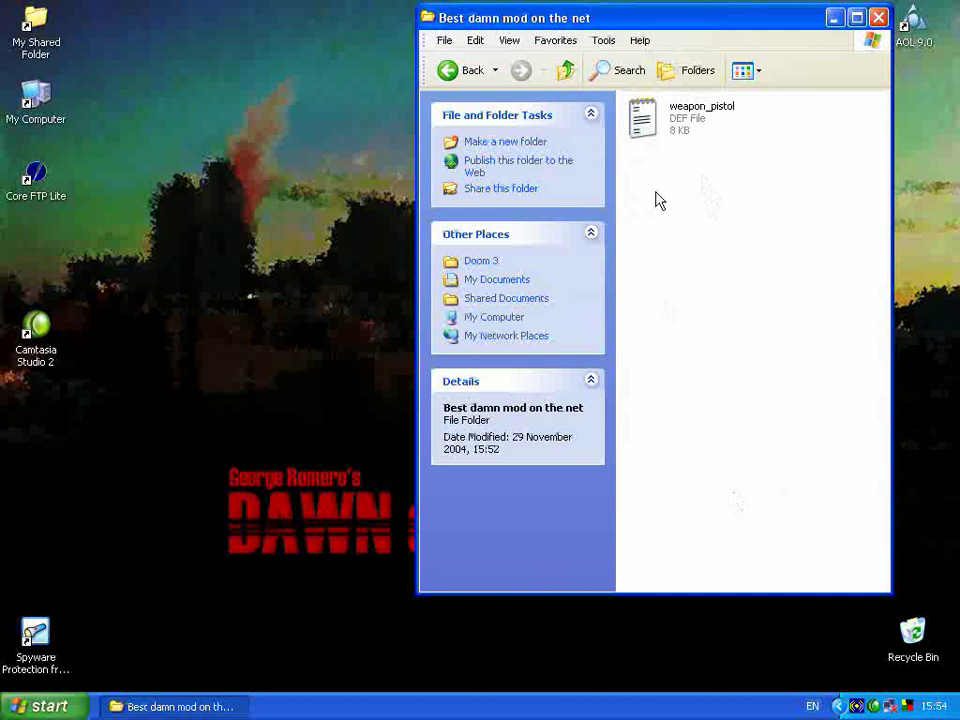
- Create a folder named "def" in the mod folder and move the weapon_pistol file into it
{"action": "right_click", "coordinate": [657, 193]}
{"action": "mouse_move", "coordinate": [673, 346]}
{"action": "left_click", "coordinate": [615, 349]}
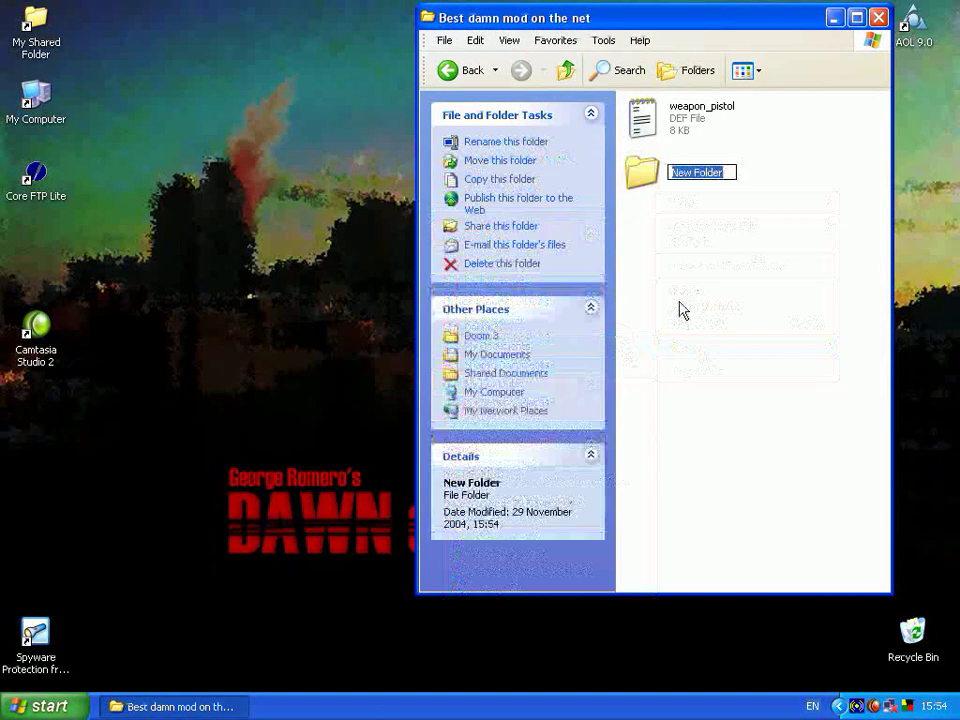
{"action": "type", "text": "def"}
{"action": "left_click", "coordinate": [771, 199]}
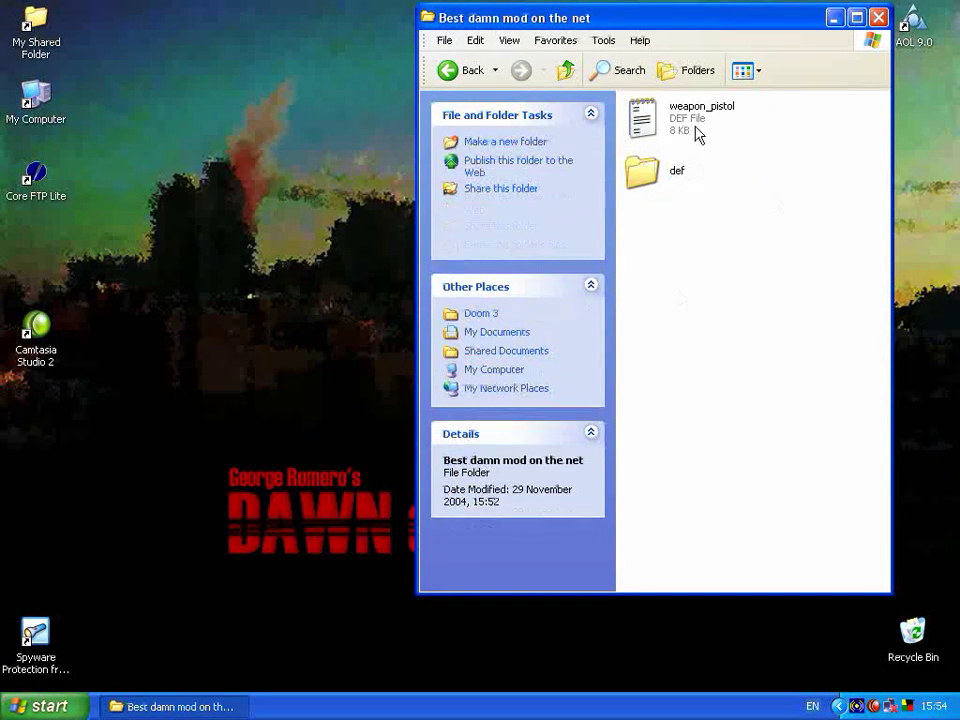
{"action": "left_click_drag", "start_coordinate": [642, 118], "coordinate": [652, 183]}
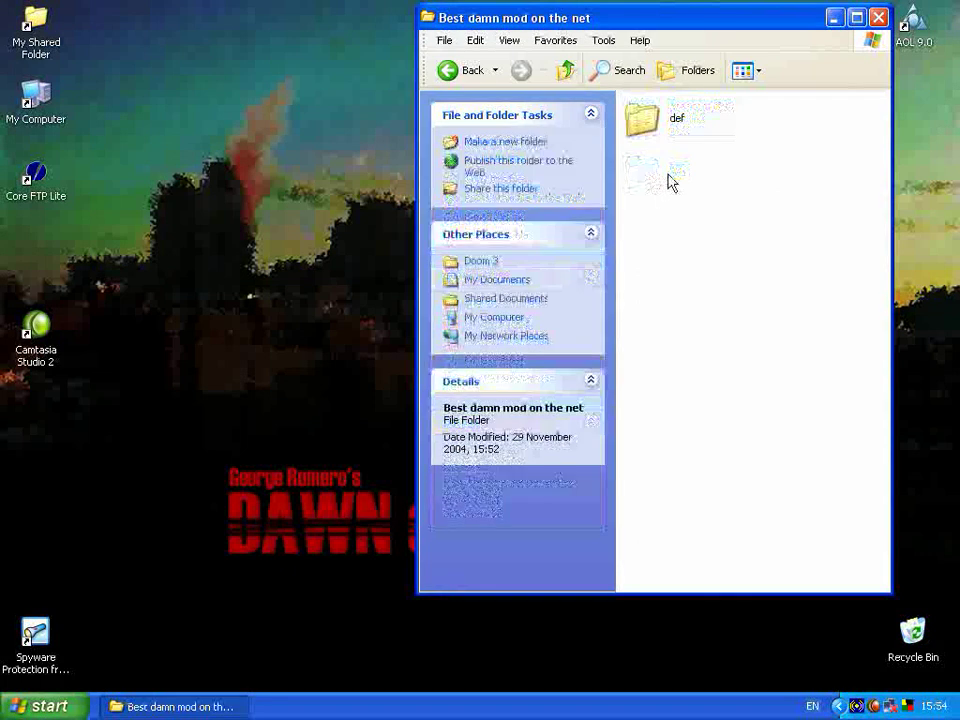